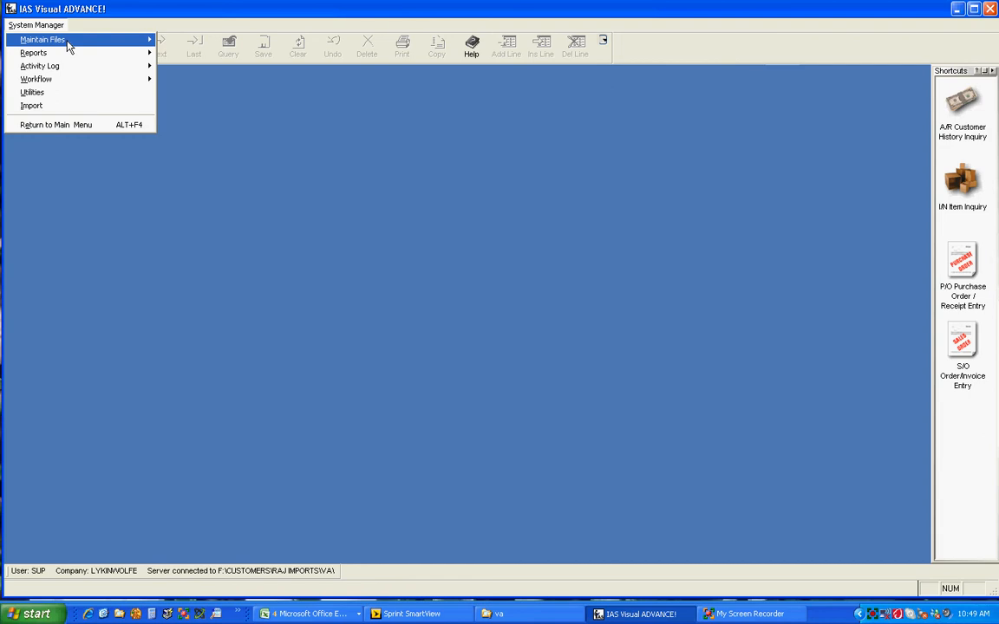
# - Open Company Entry and load company RAJ from the company code browse list
pyautogui.click(67, 43)
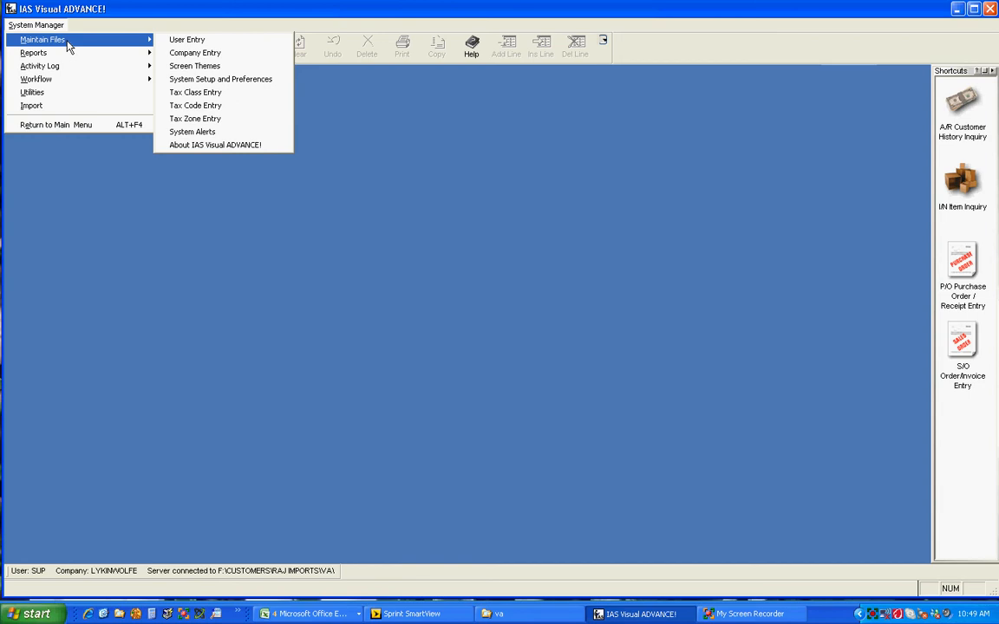
pyautogui.click(188, 54)
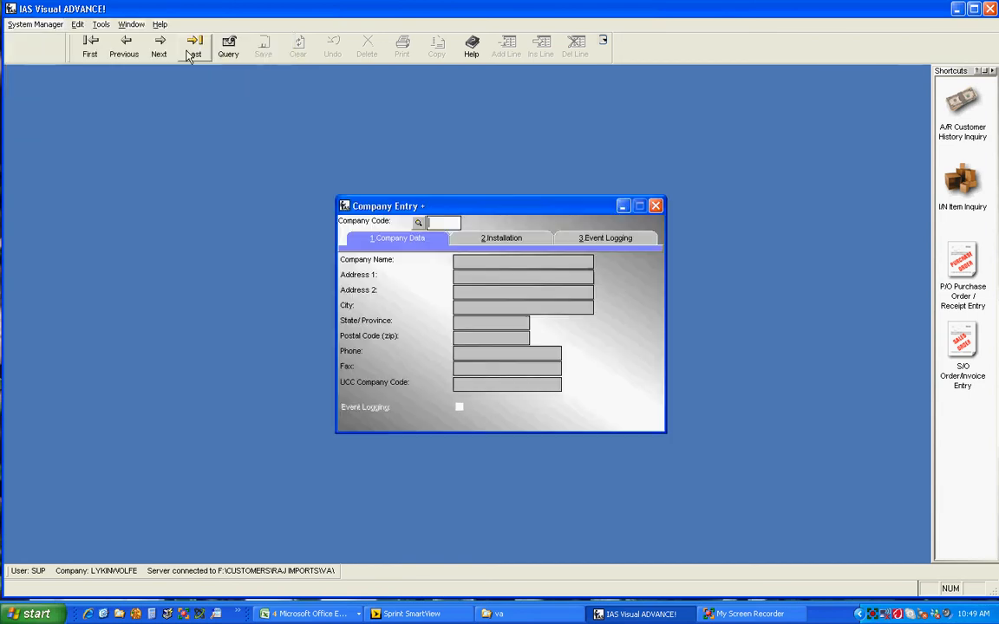
pyautogui.click(418, 223)
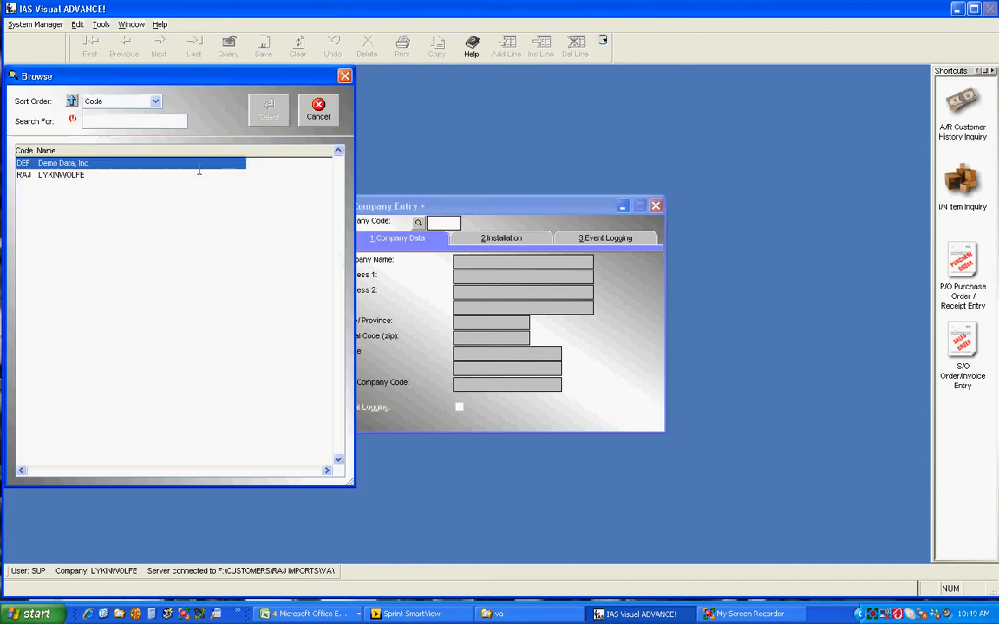
pyautogui.click(59, 174)
pyautogui.click(258, 107)
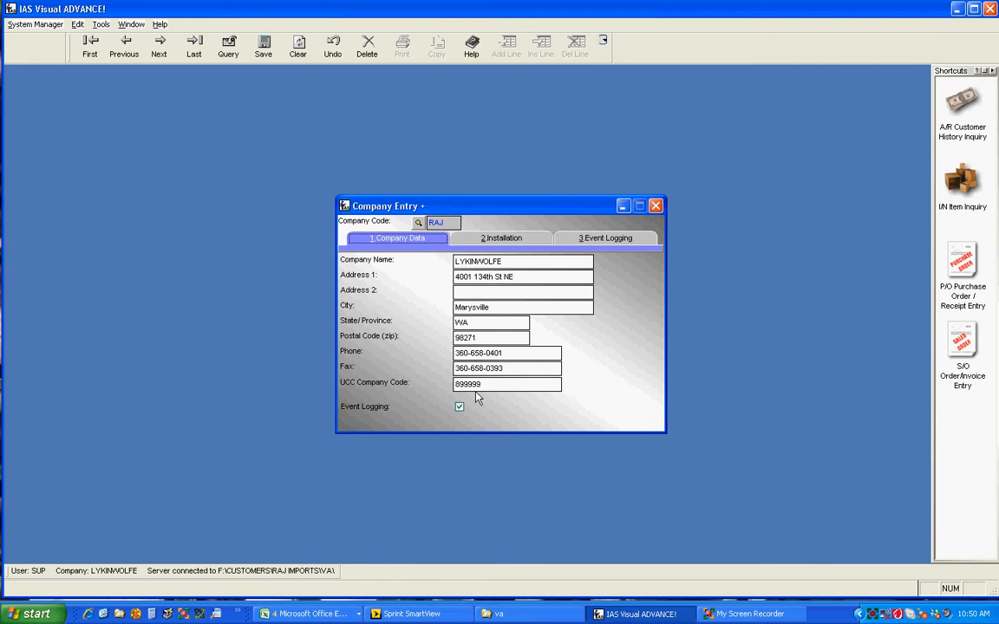
# - Review the company's Installation and Event Logging settings, then close Company Entry
pyautogui.moveTo(484, 384); pyautogui.dragTo(448, 390)
pyautogui.click(497, 242)
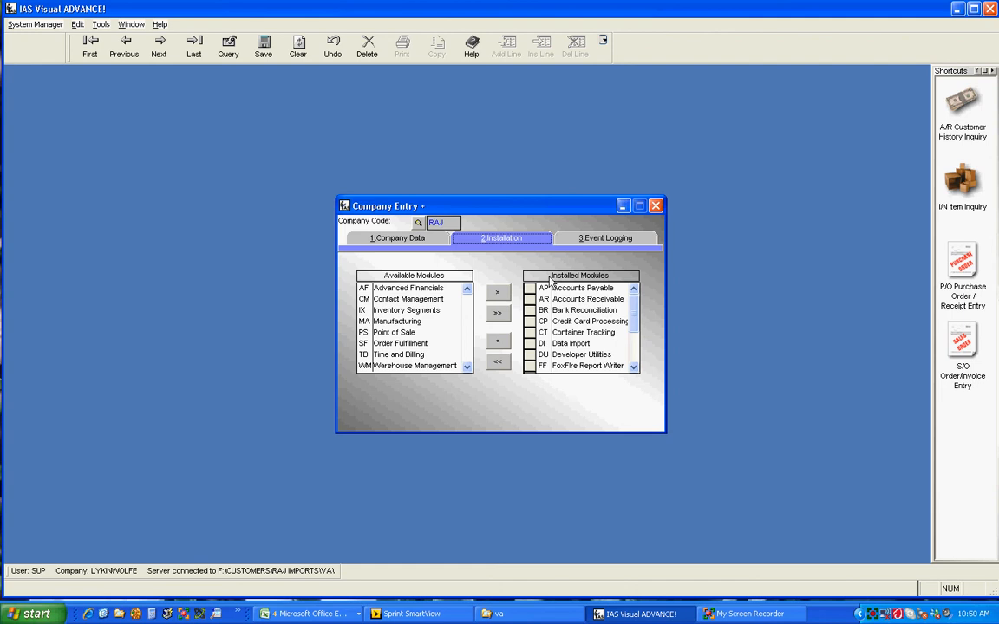
pyautogui.click(598, 243)
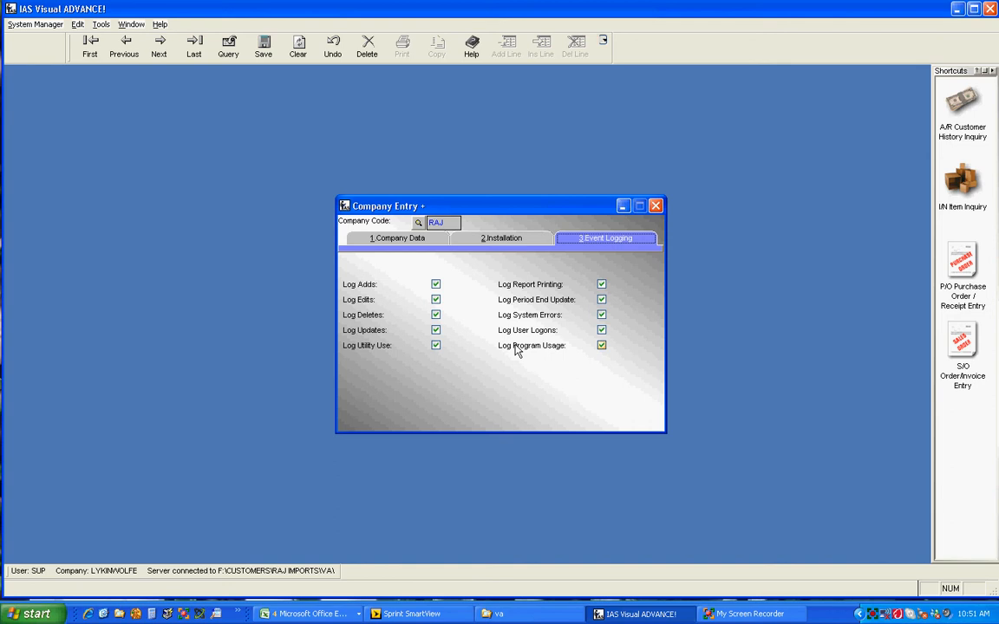
pyautogui.click(655, 206)
# - Open System Setup and Preferences to review it, then close it
pyautogui.moveTo(95, 49)
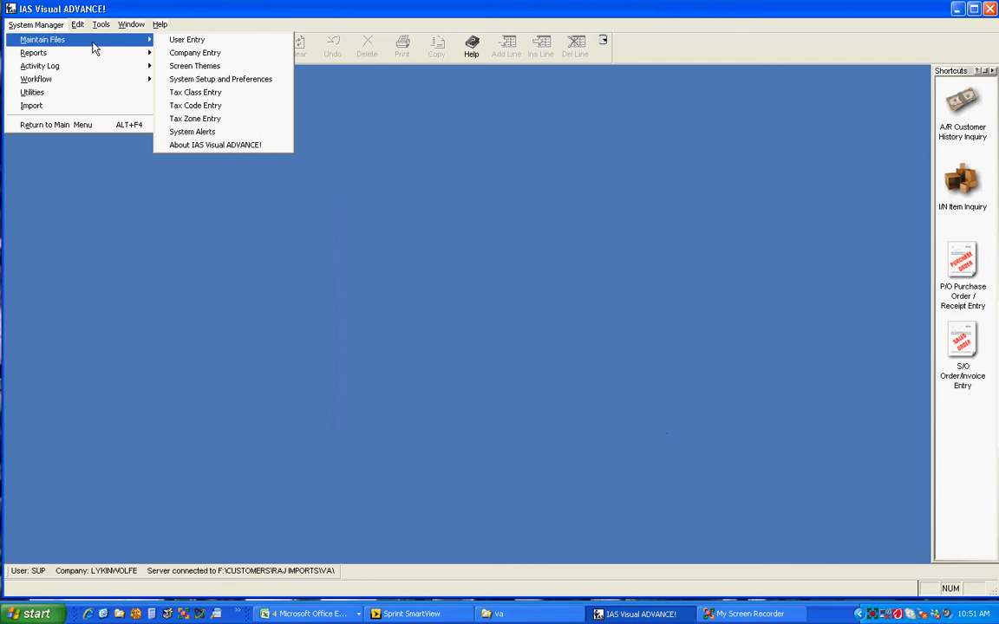
pyautogui.click(208, 79)
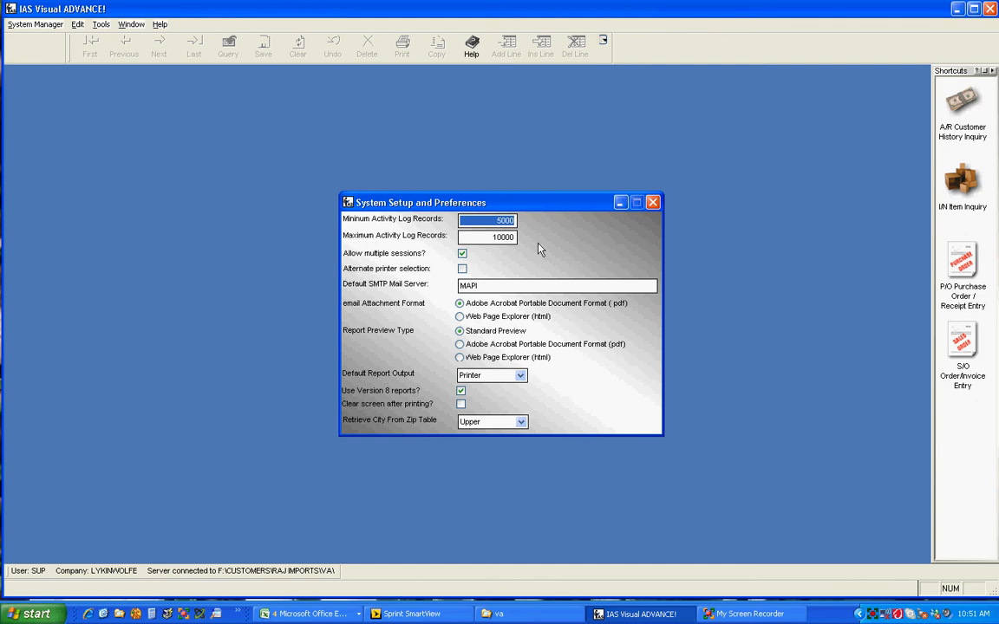
pyautogui.click(652, 202)
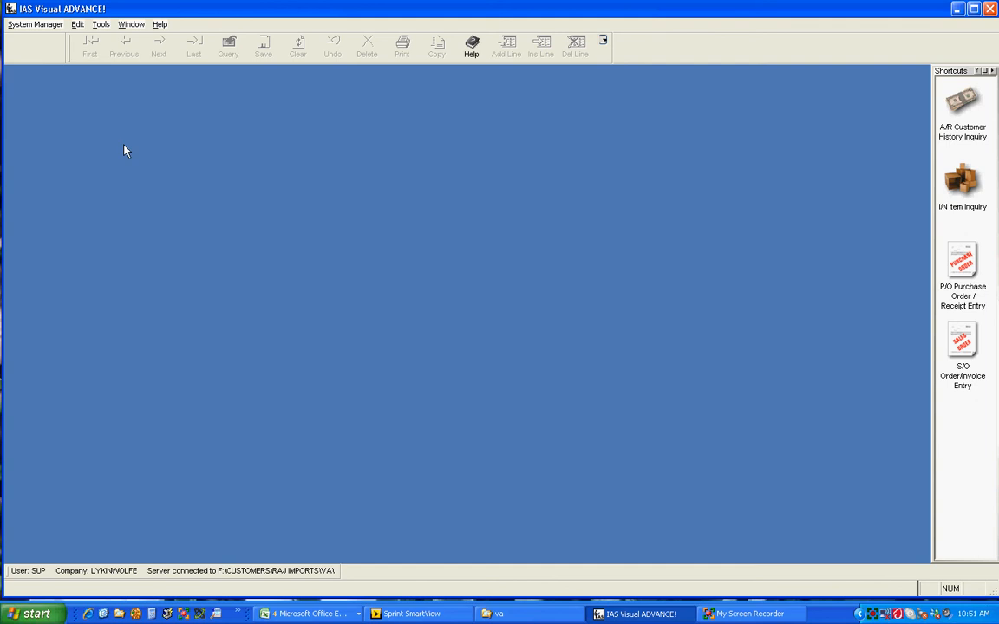
# - Open User Entry and pick company code RAJ from the browse list
pyautogui.click(33, 26)
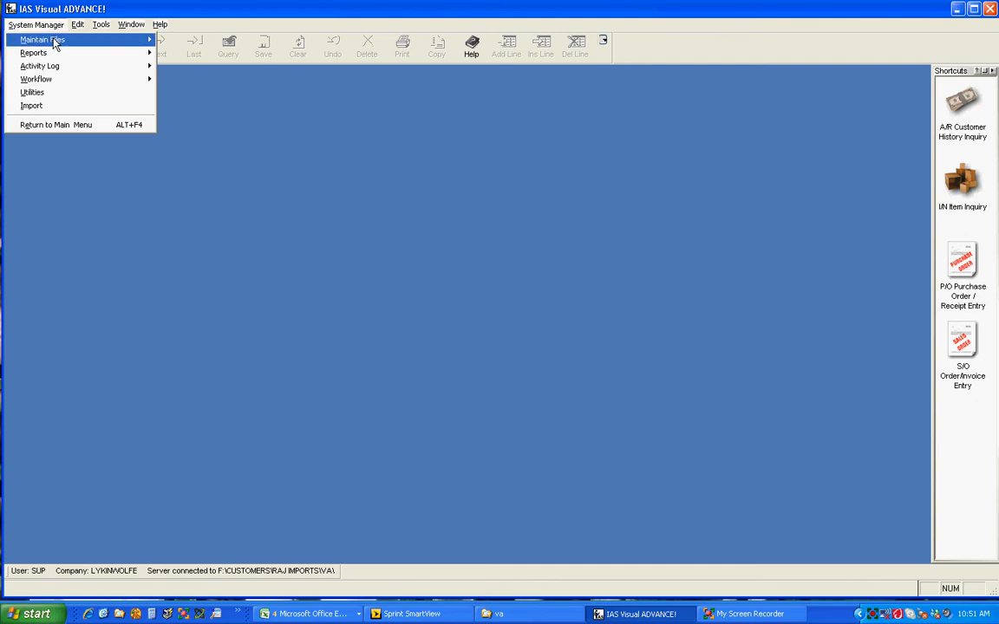
pyautogui.moveTo(55, 43)
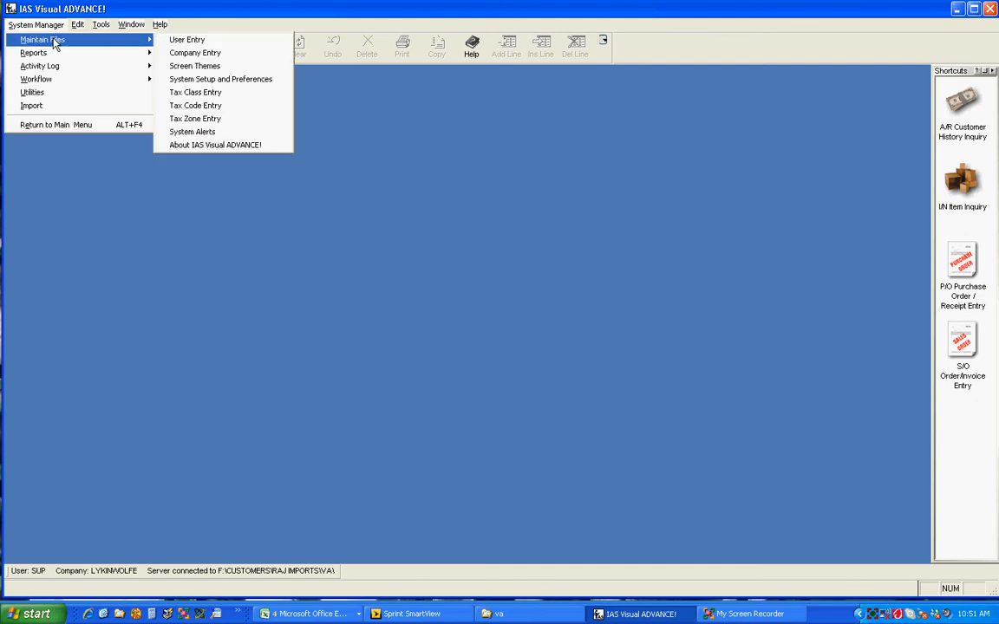
pyautogui.click(186, 41)
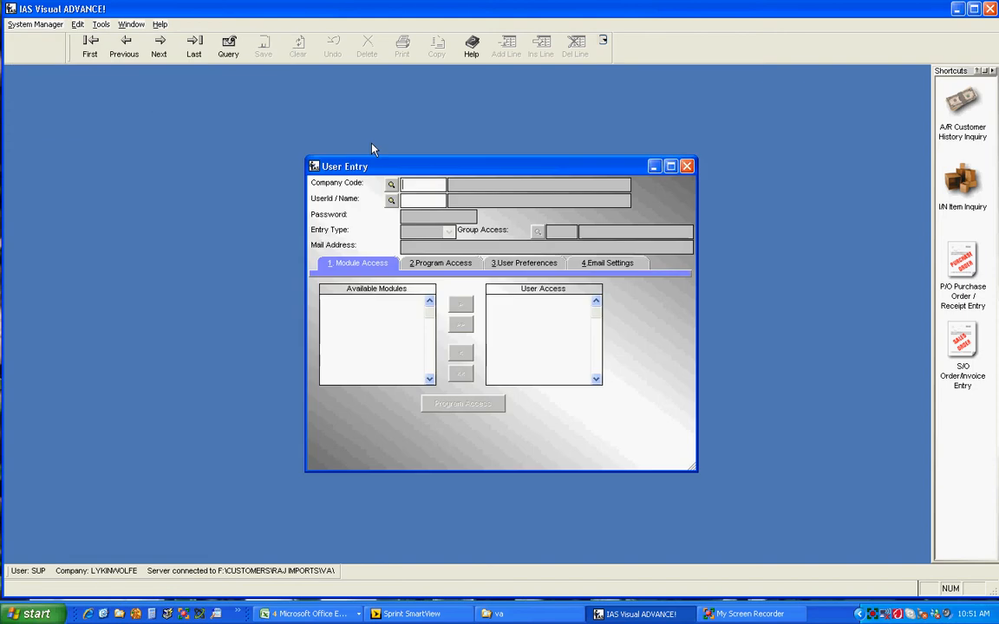
pyautogui.click(391, 184)
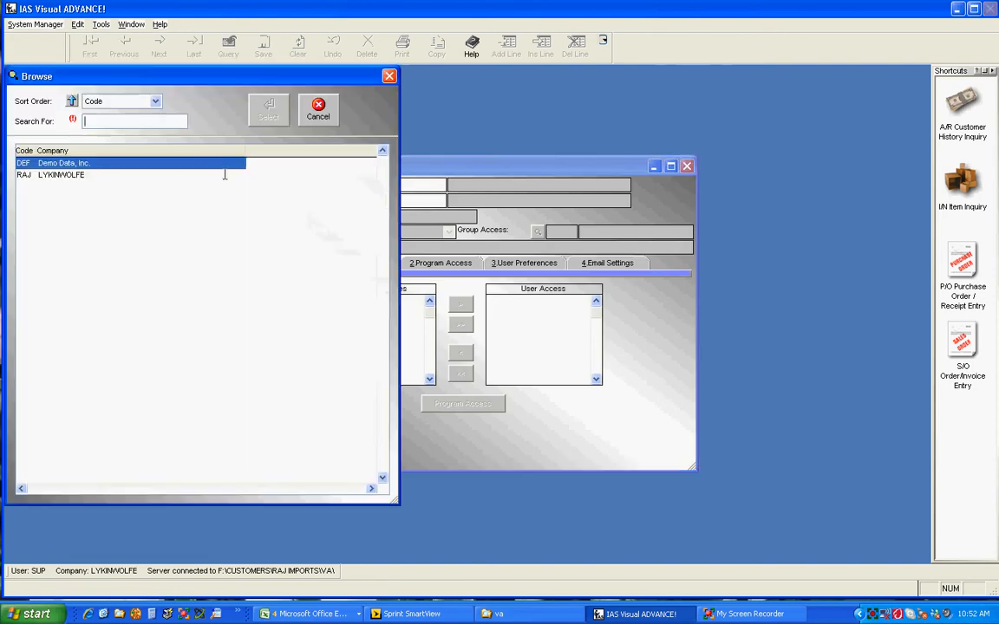
pyautogui.click(63, 174)
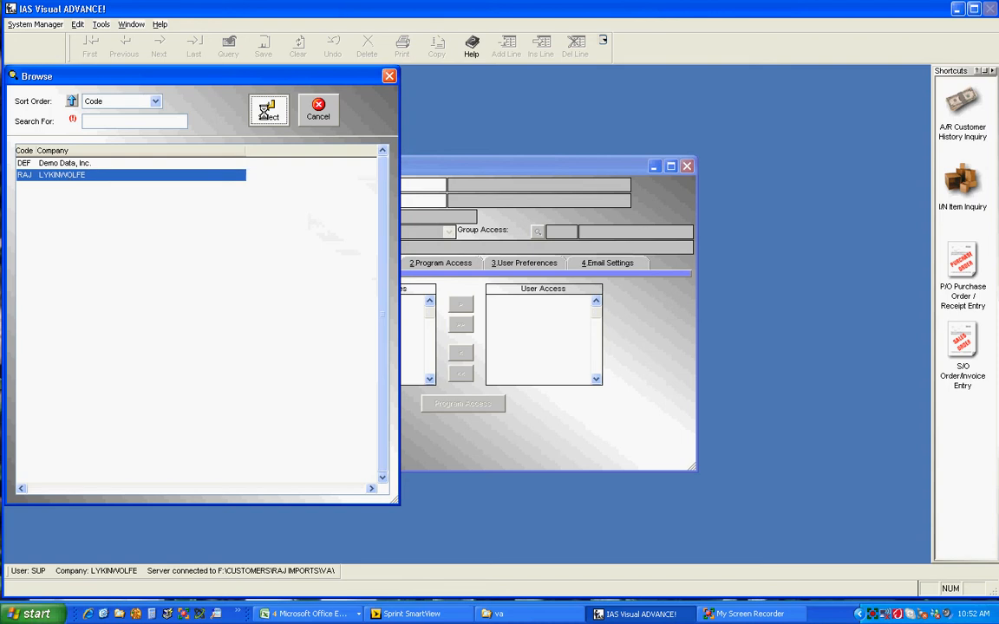
pyautogui.click(267, 110)
# - Browse the existing user IDs and cancel without selecting one
pyautogui.click(391, 200)
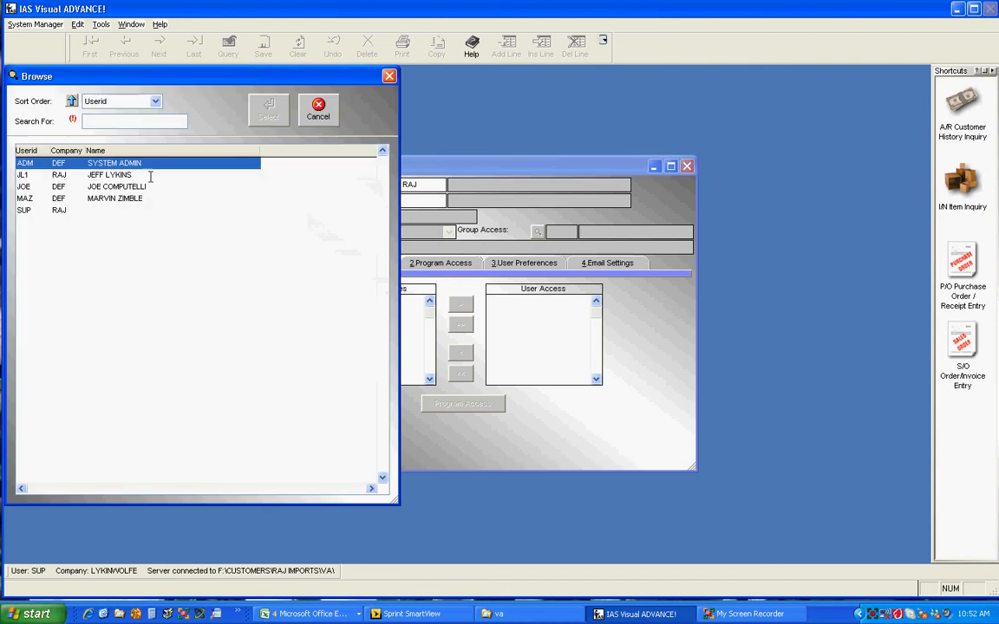
pyautogui.click(37, 175)
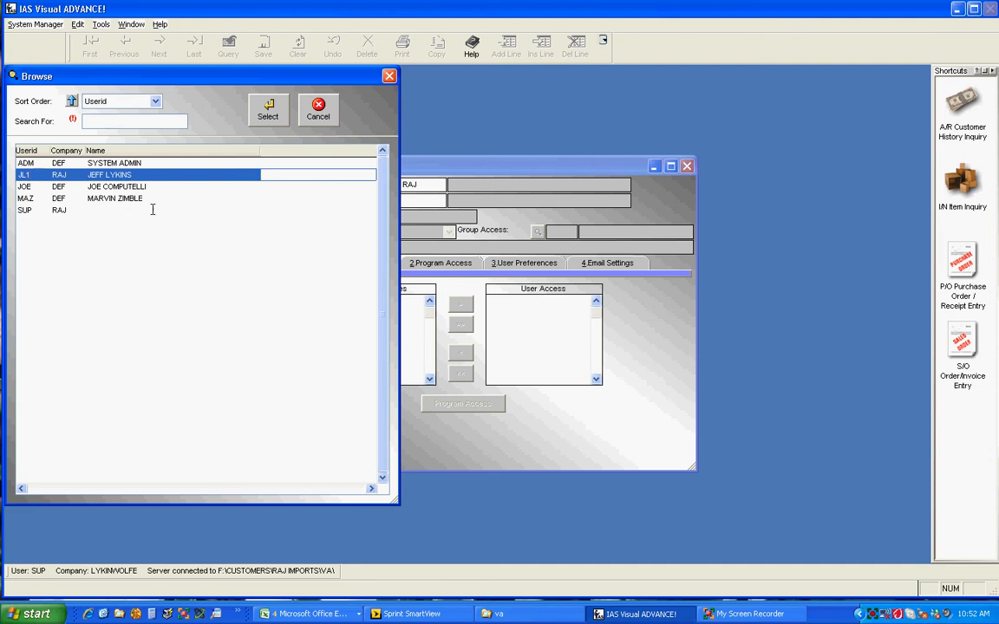
pyautogui.click(43, 210)
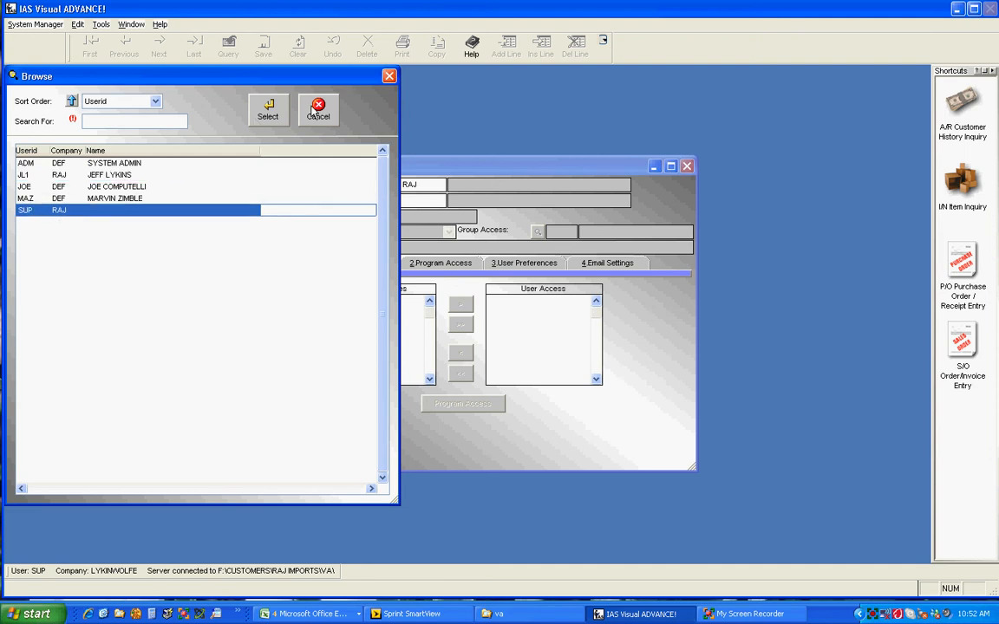
pyautogui.click(276, 104)
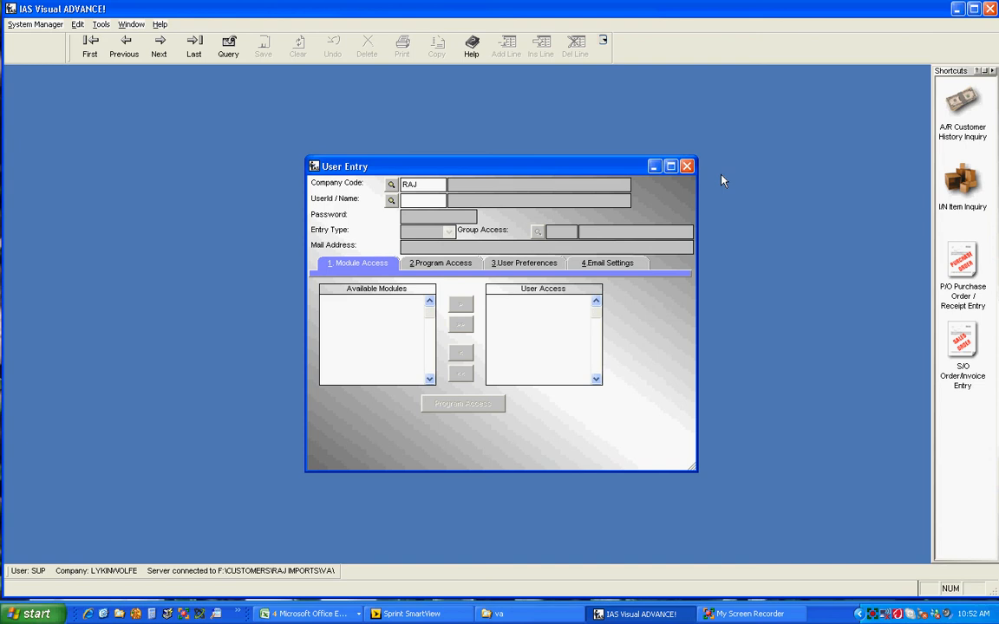
# - Create user ID JL2 and enter the user's full name and mail address
pyautogui.write('JL2')
pyautogui.press('Tab')
pyautogui.press('Return')
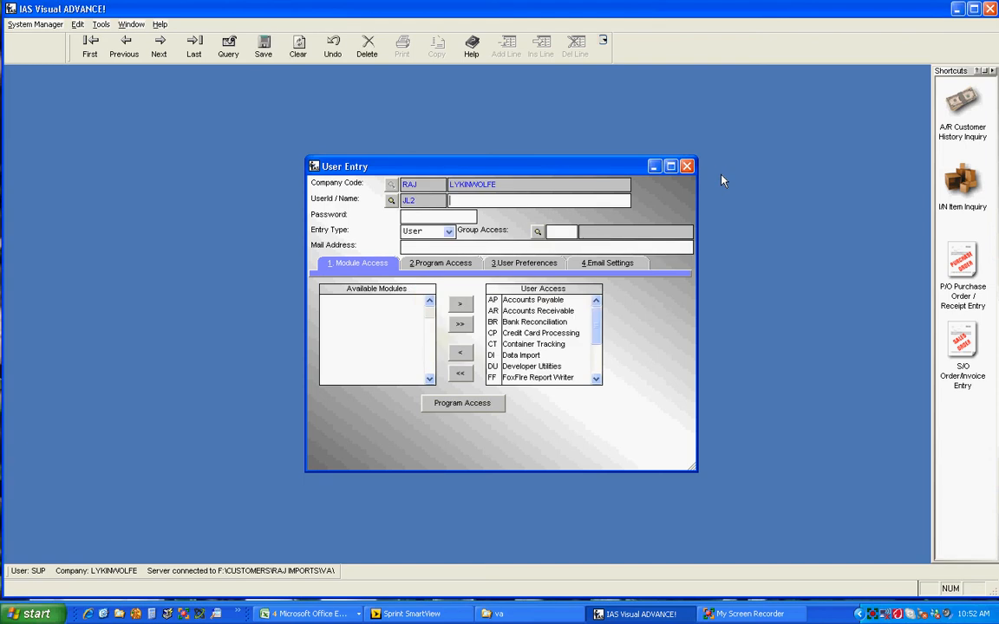
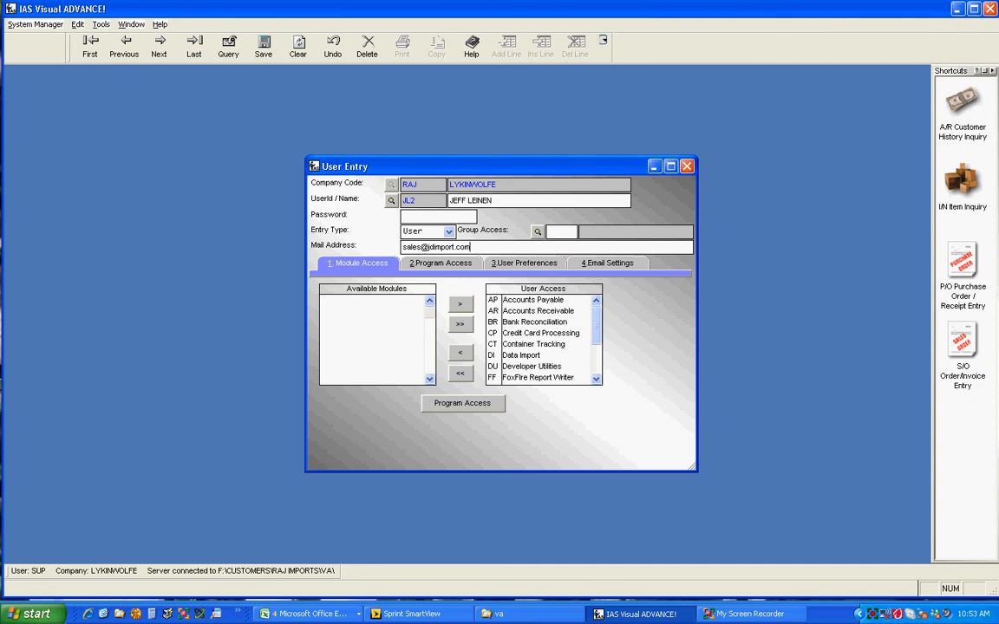
pyautogui.click(539, 301)
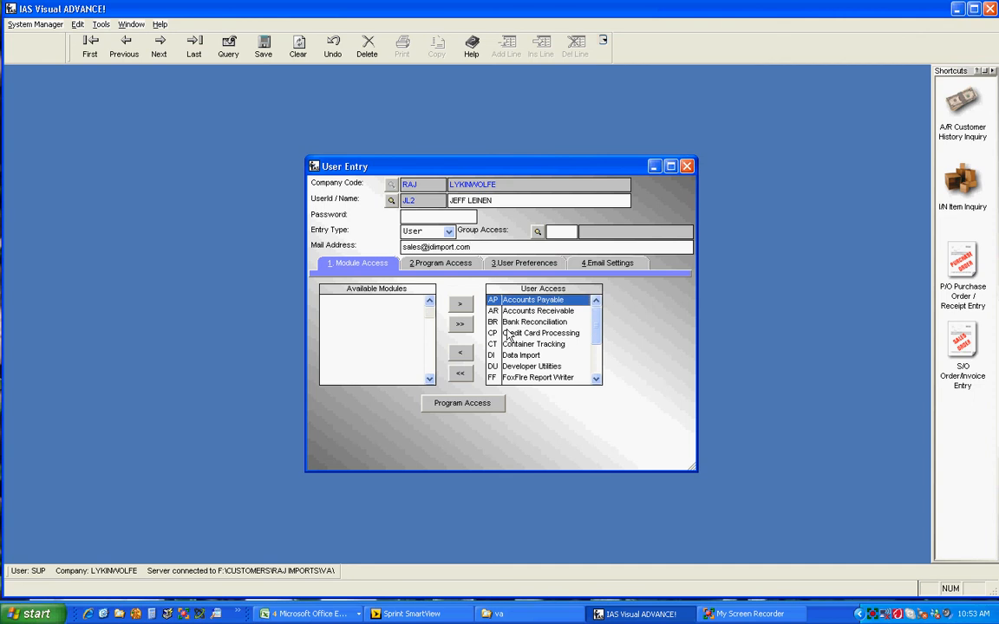
pyautogui.click(460, 352)
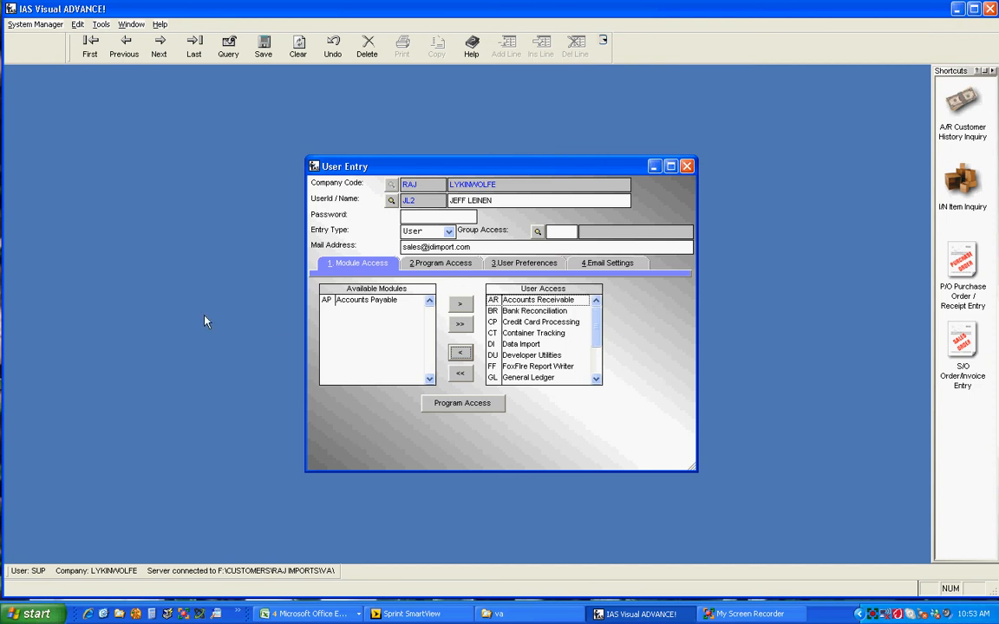
pyautogui.click(351, 300)
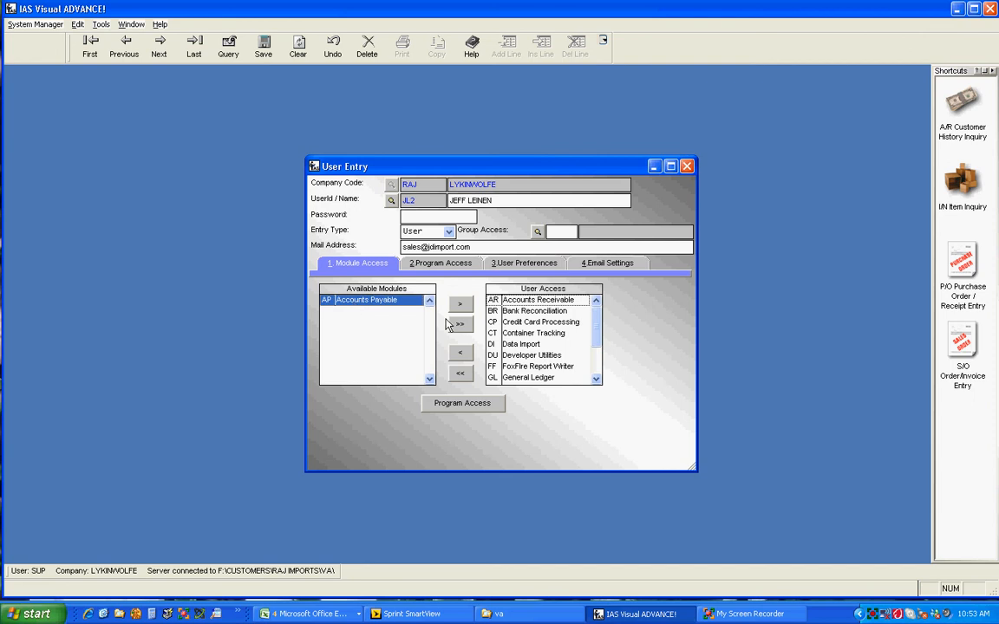
pyautogui.click(461, 304)
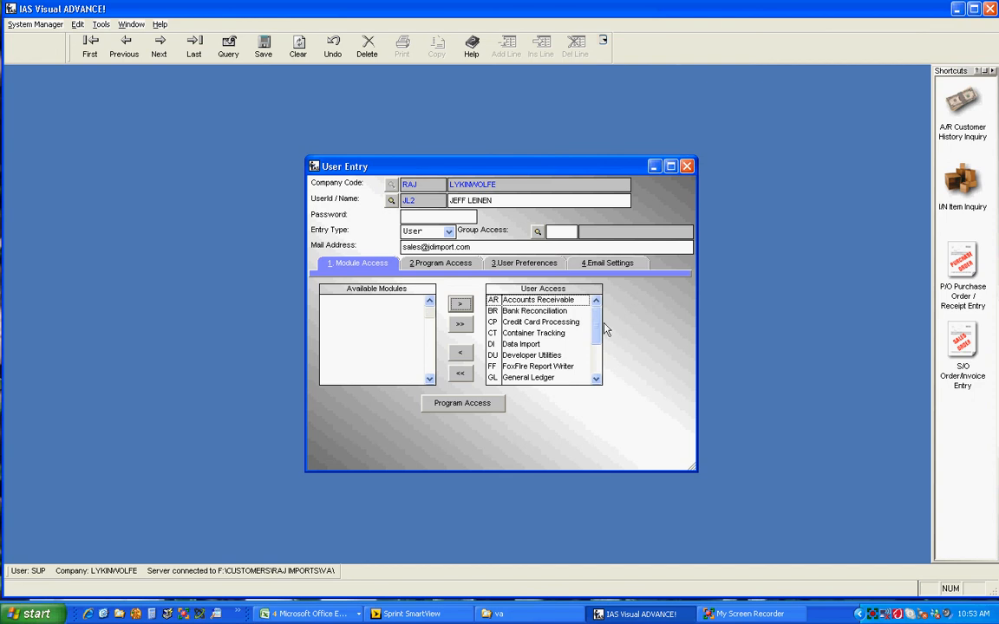
# - Switch to program access and set G/L Budget Type Entry and Budget Report to No Access
pyautogui.scroll(-1, 597, 354)
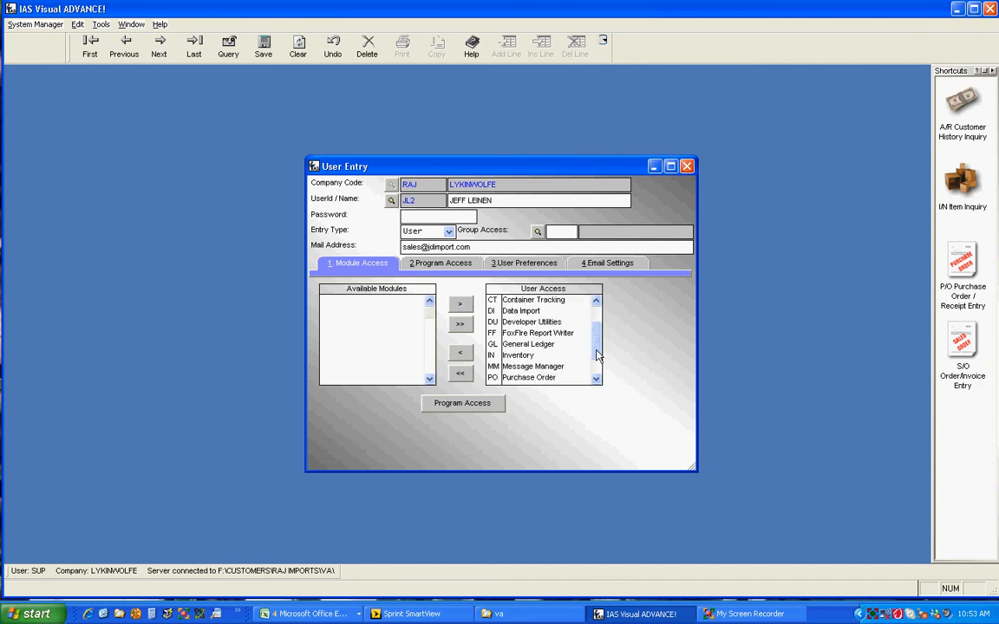
pyautogui.click(439, 268)
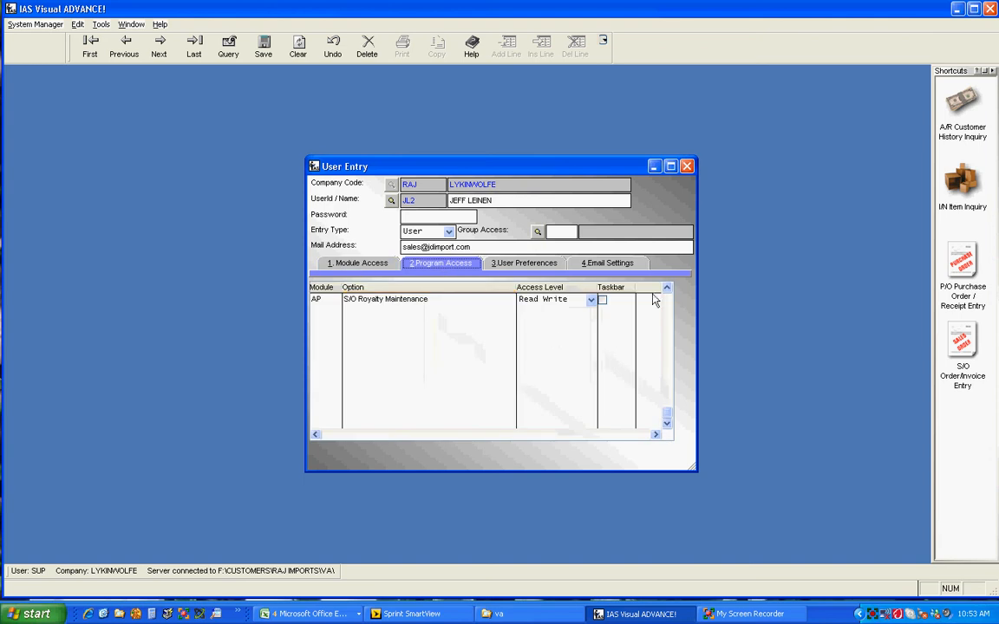
pyautogui.moveTo(666, 290); pyautogui.dragTo(666, 289)
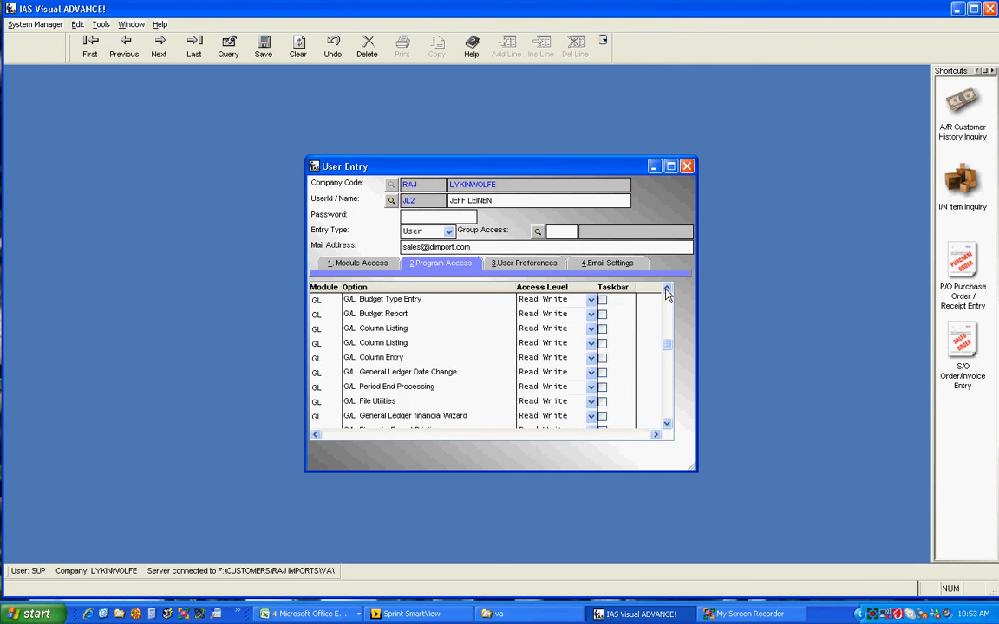
pyautogui.click(591, 301)
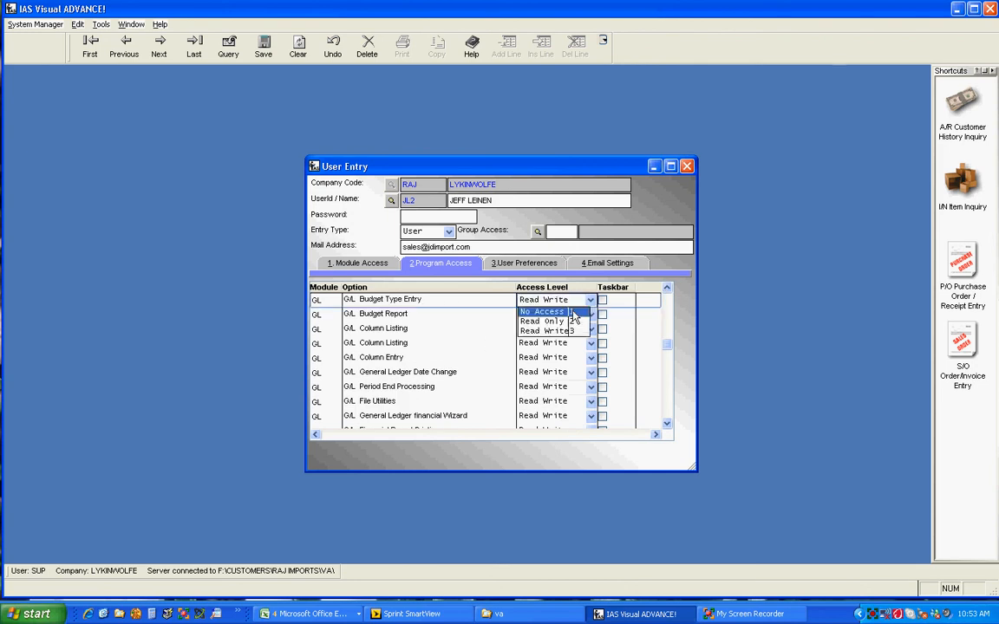
pyautogui.click(541, 312)
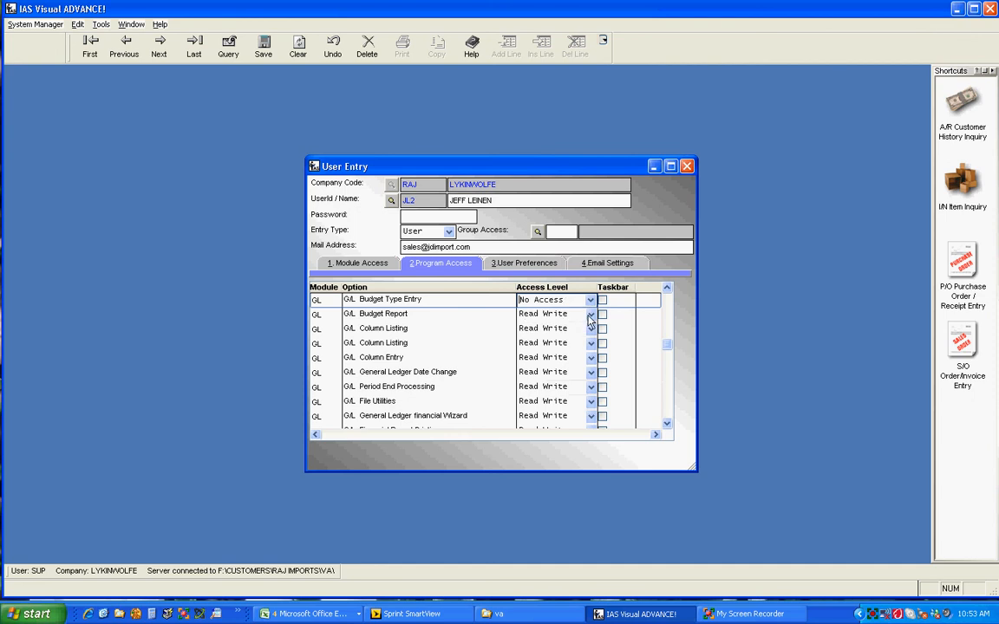
pyautogui.click(590, 315)
pyautogui.click(546, 326)
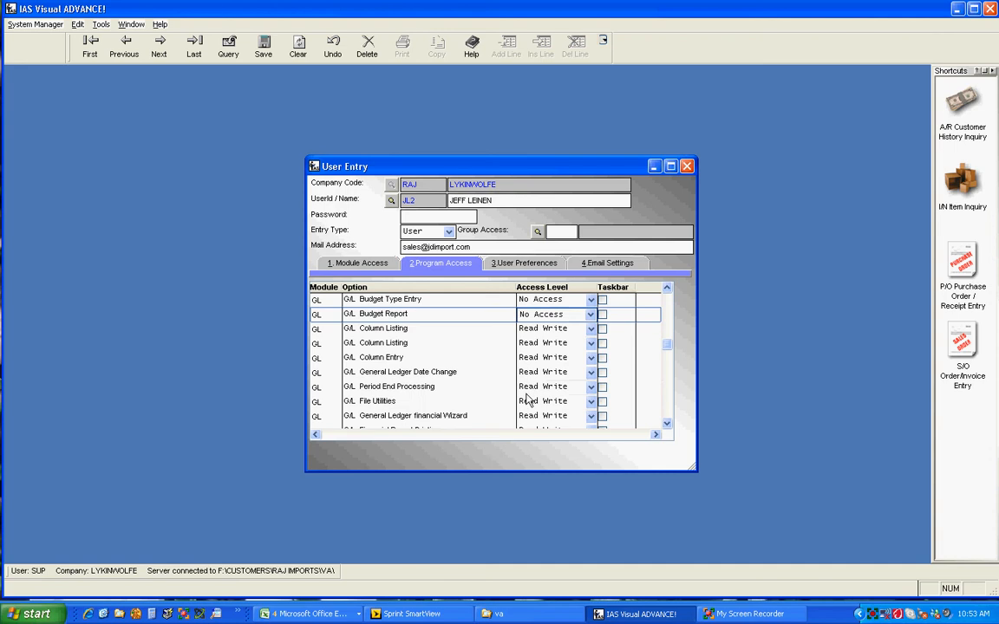
# - Set G/L Period End Processing and File Utilities to No Access
pyautogui.click(584, 387)
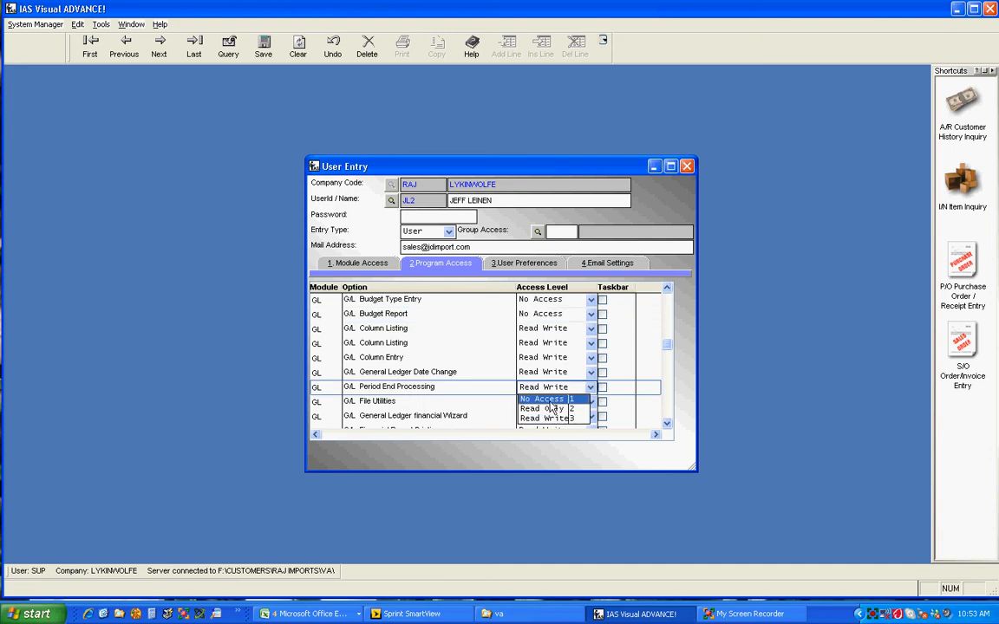
pyautogui.click(548, 400)
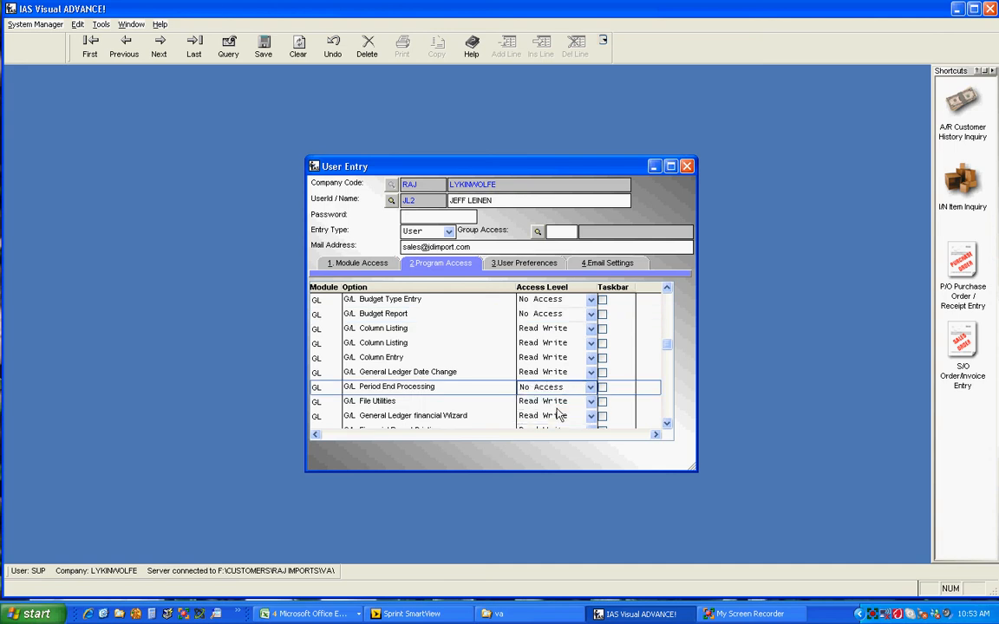
pyautogui.click(588, 402)
pyautogui.click(545, 414)
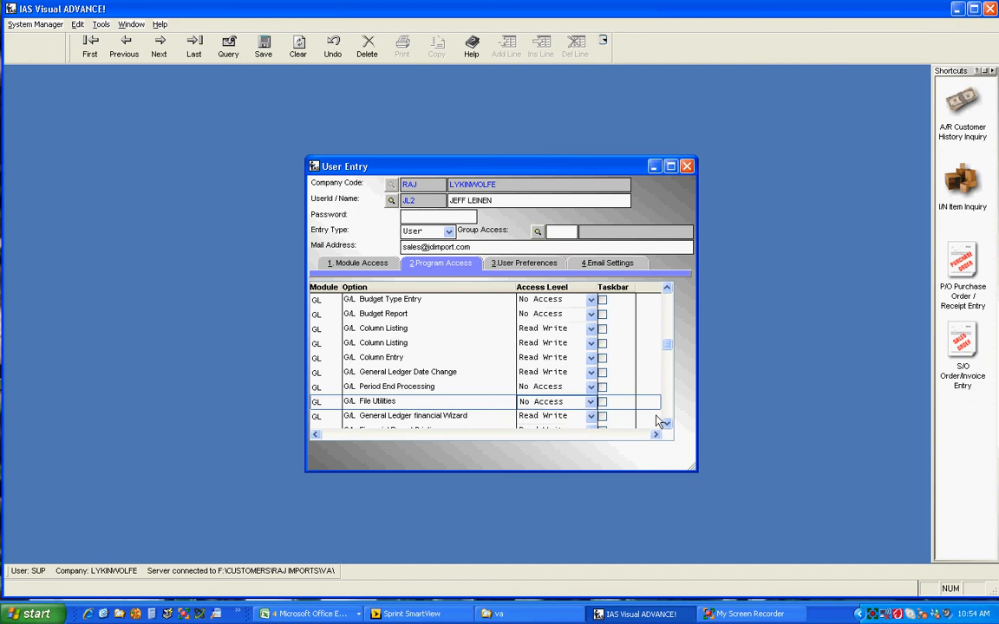
# - Set G/L General Ledger financial Wizard and G/L Financial Report Printing to No Access
pyautogui.scroll(-2, 666, 437)
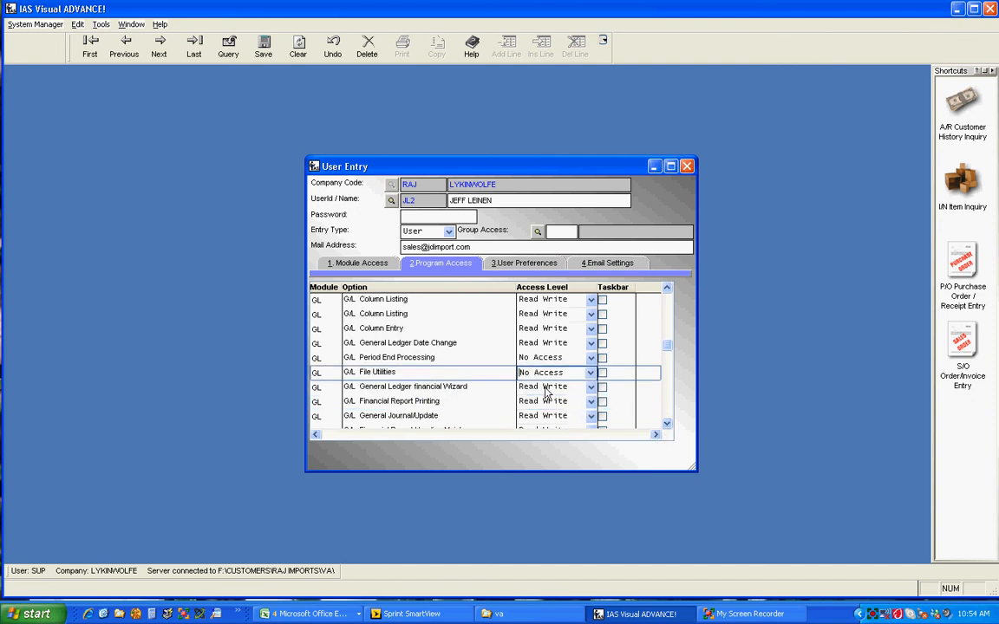
pyautogui.click(592, 387)
pyautogui.click(592, 388)
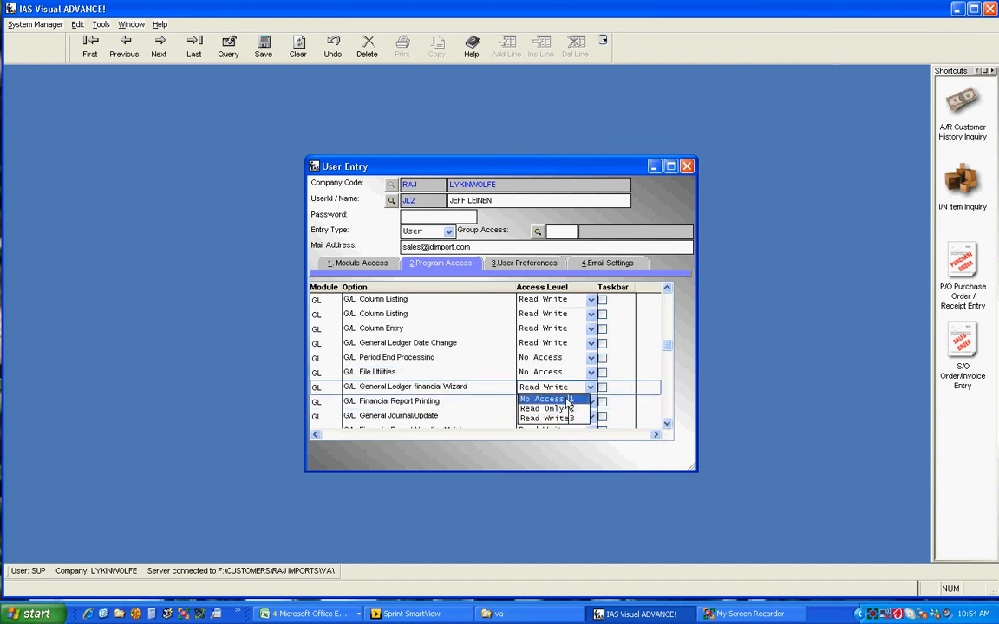
pyautogui.click(559, 402)
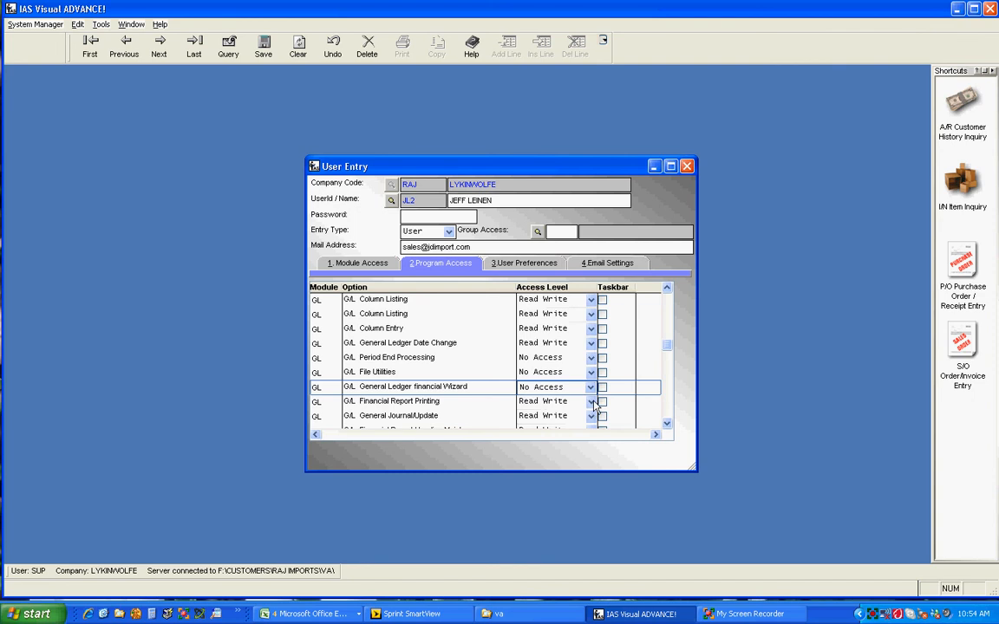
pyautogui.click(560, 402)
pyautogui.click(542, 413)
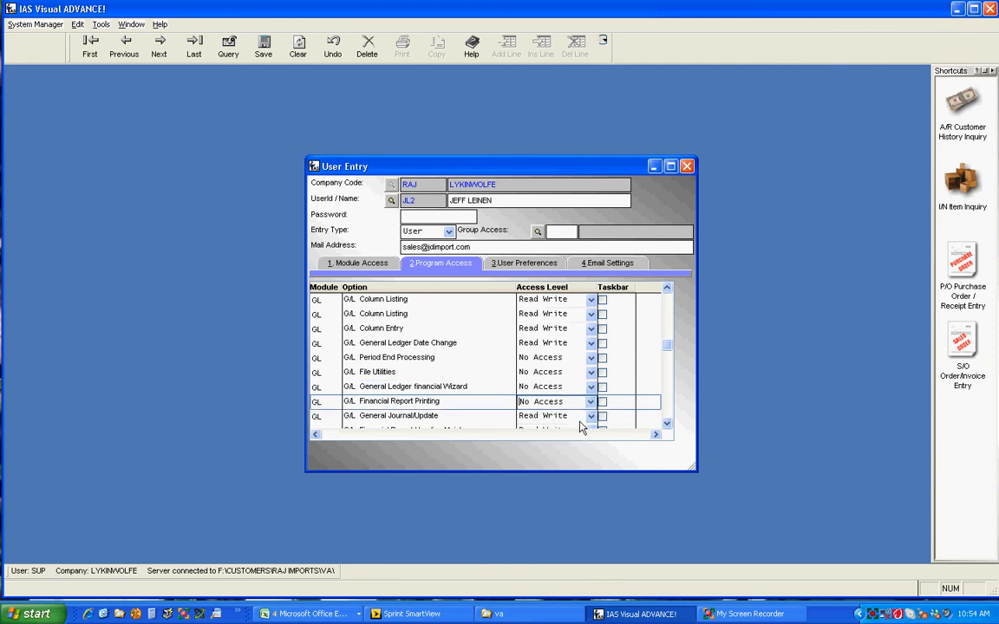
# - Set G/L General Ledger Report to No Access
pyautogui.click(592, 417)
pyautogui.click(618, 422)
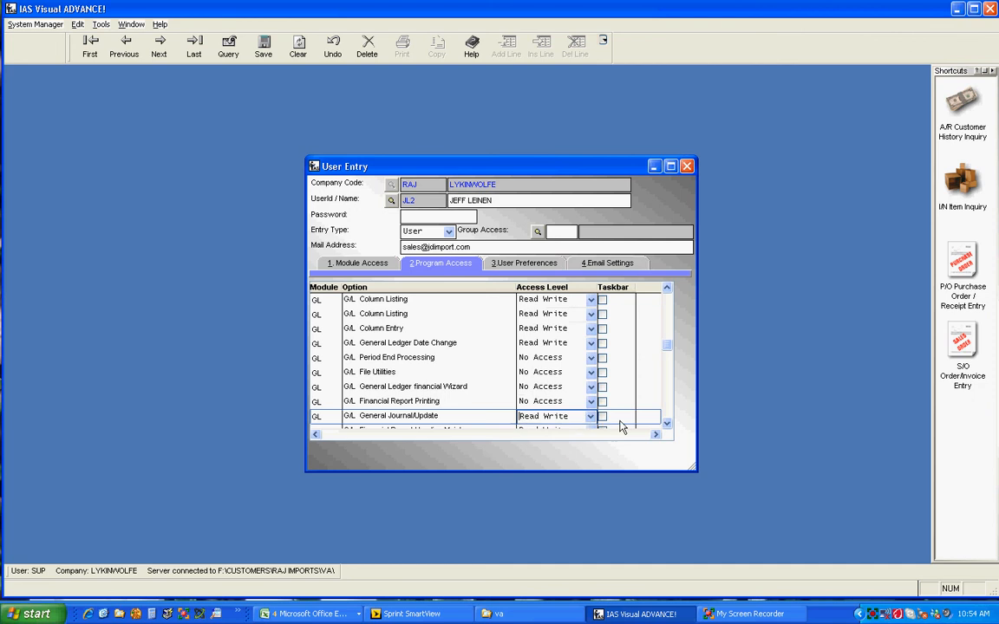
pyautogui.click(667, 424)
pyautogui.click(667, 424)
pyautogui.click(666, 424)
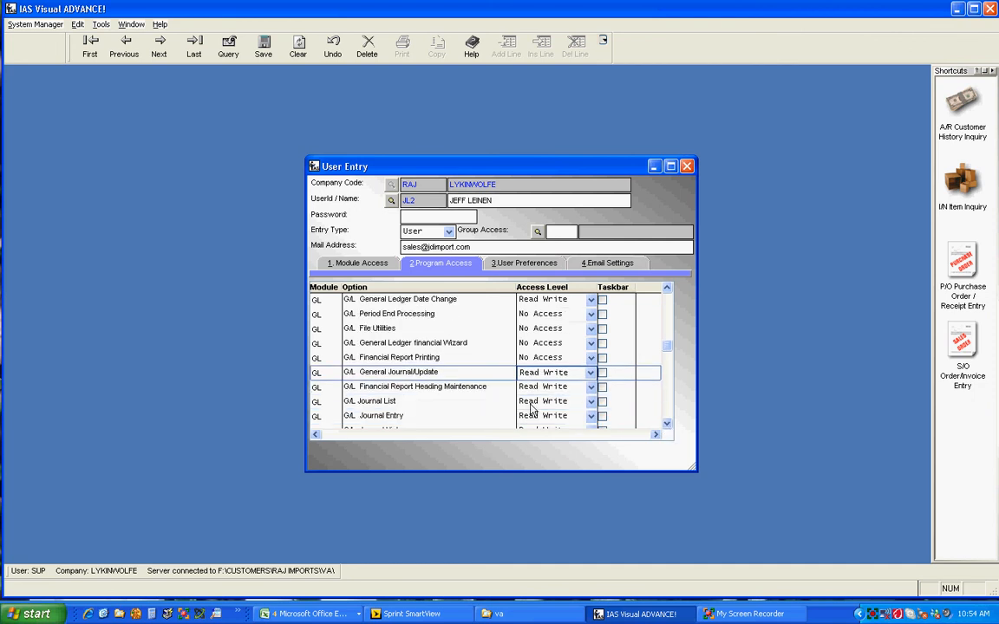
pyautogui.click(666, 424)
pyautogui.click(667, 424)
pyautogui.click(666, 424)
pyautogui.click(667, 424)
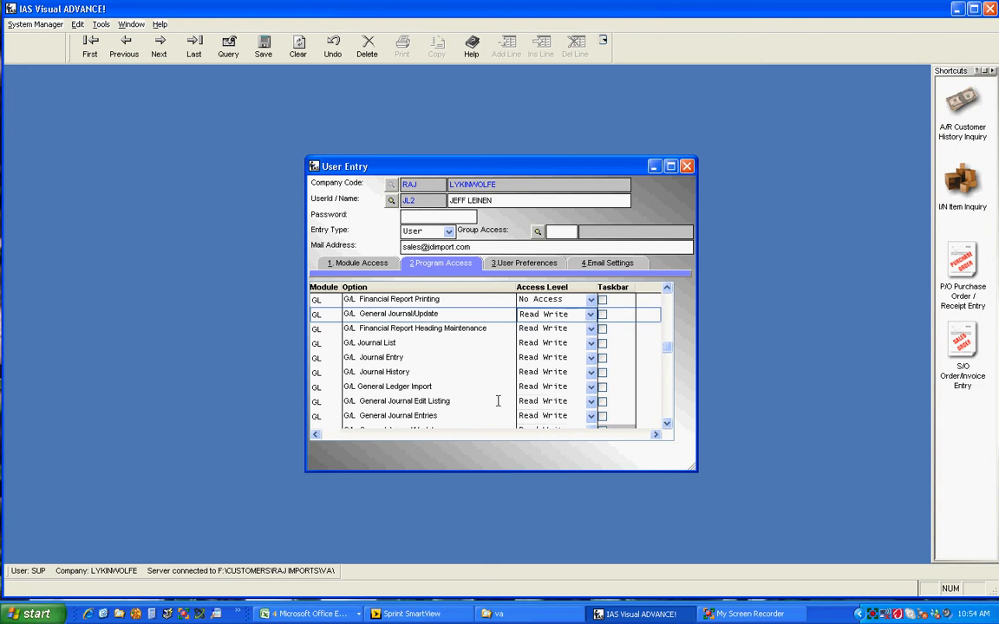
pyautogui.click(666, 424)
pyautogui.click(667, 424)
pyautogui.click(667, 424)
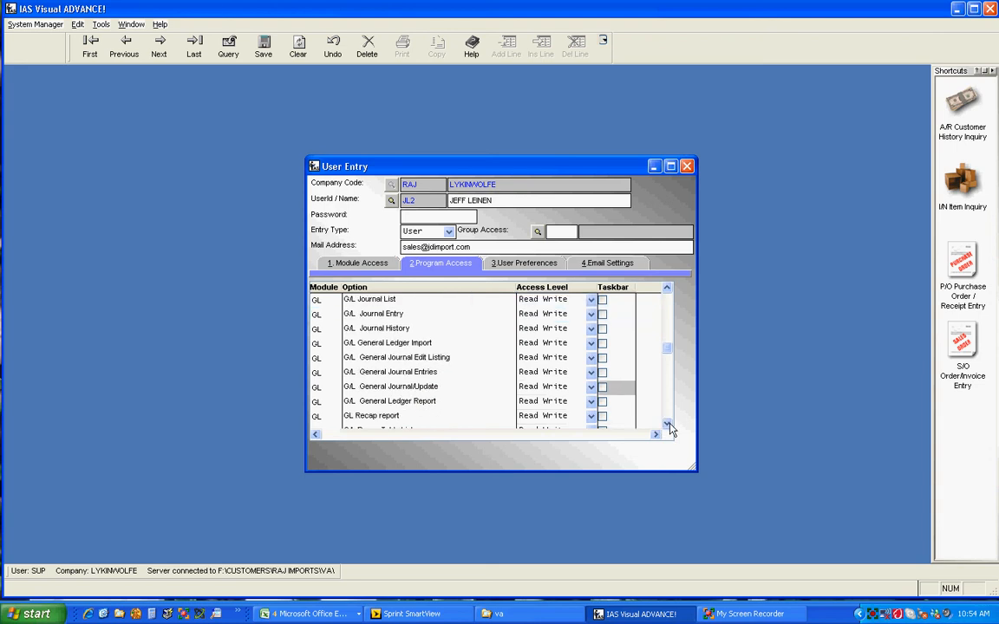
pyautogui.click(590, 401)
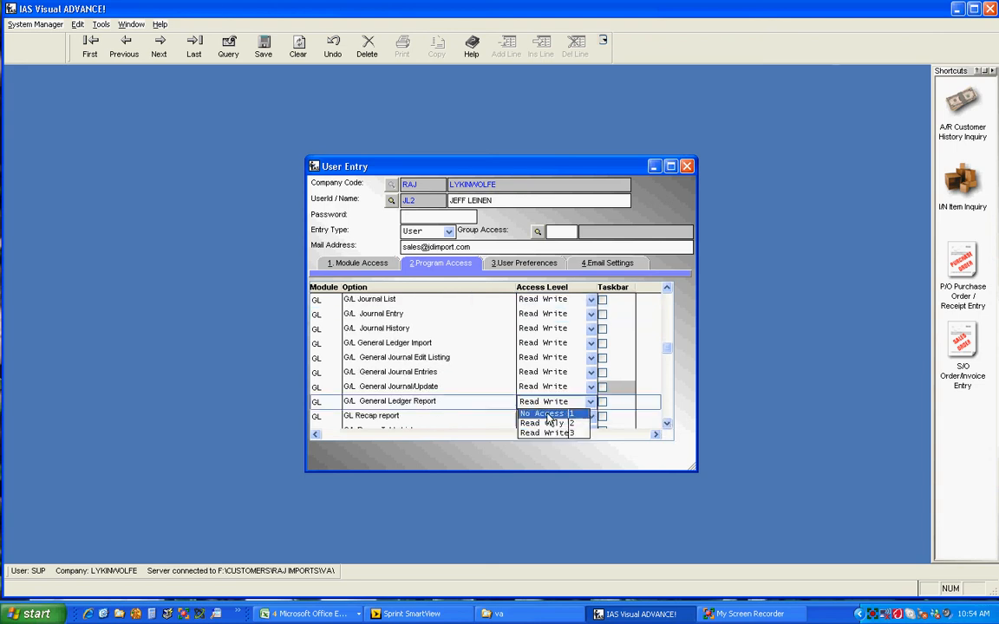
pyautogui.click(547, 415)
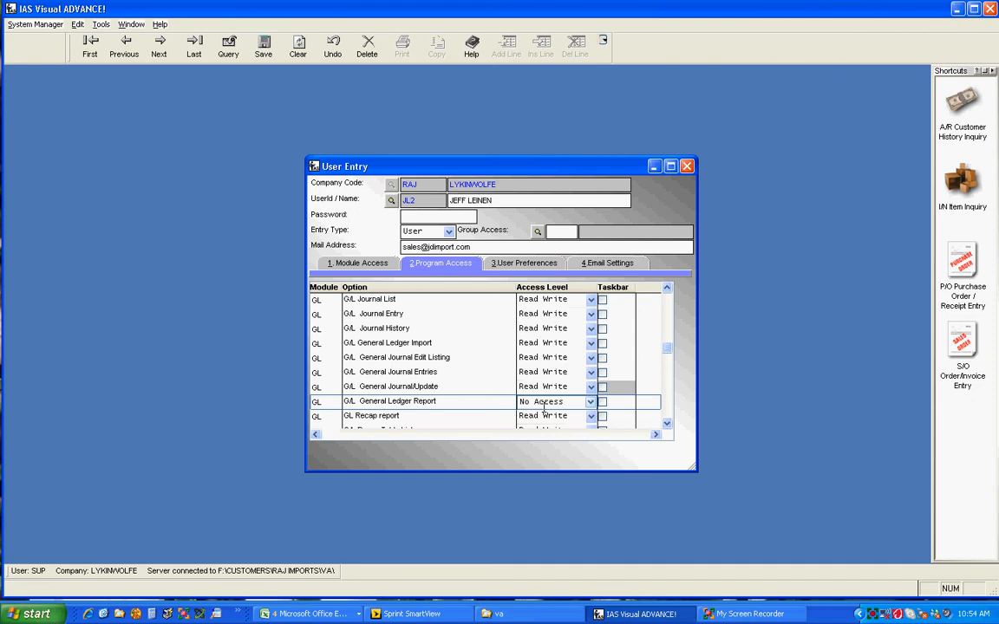
# - Tick the Taskbar box for G/L Journal Entry
pyautogui.click(603, 313)
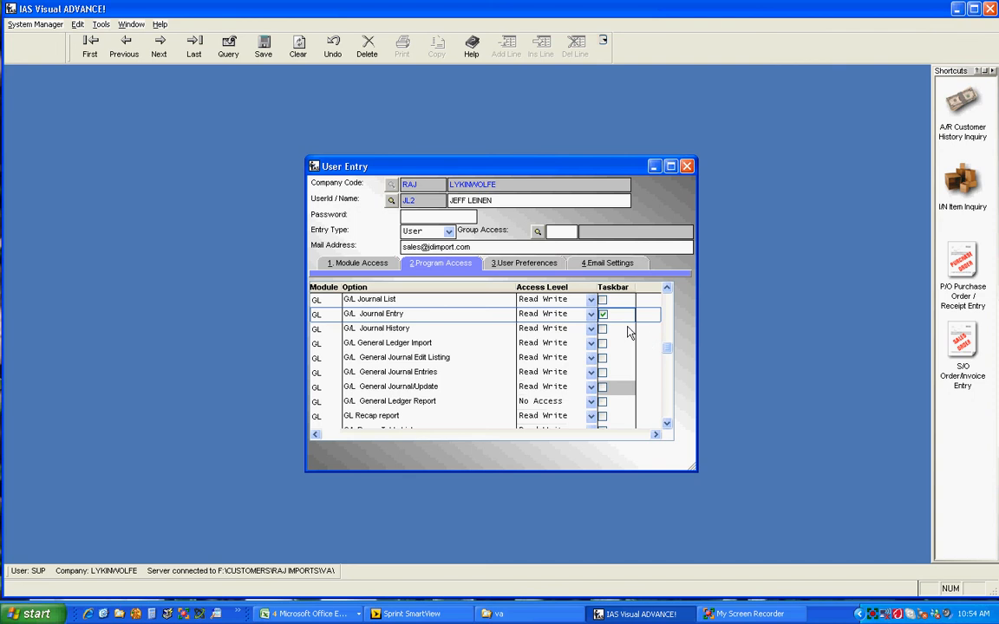
pyautogui.click(603, 314)
# - Switch to user preferences and enable Save Form Position and Save Grid Column Resizing
pyautogui.click(529, 265)
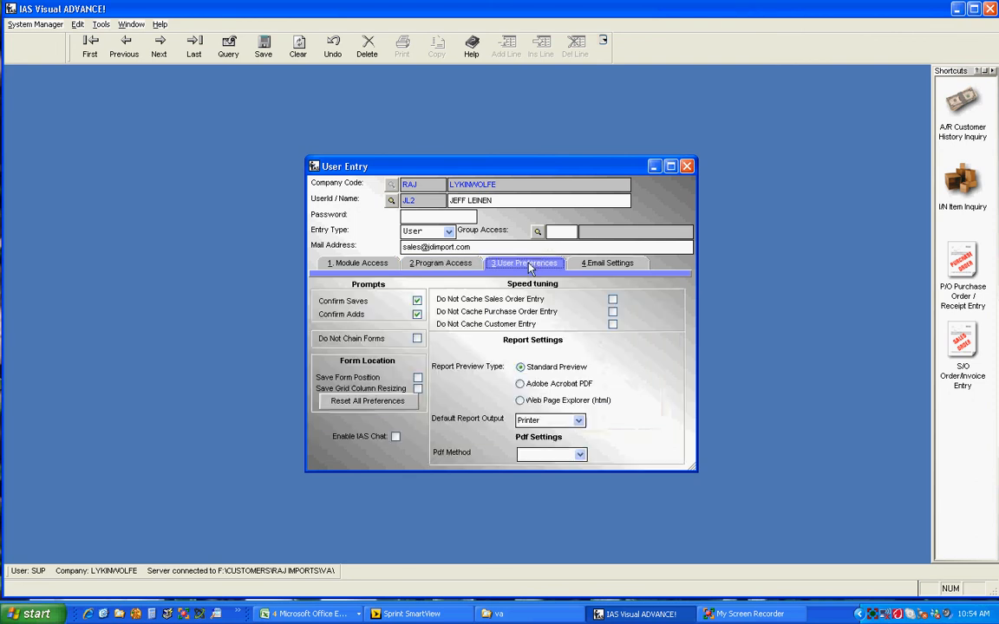
pyautogui.click(417, 380)
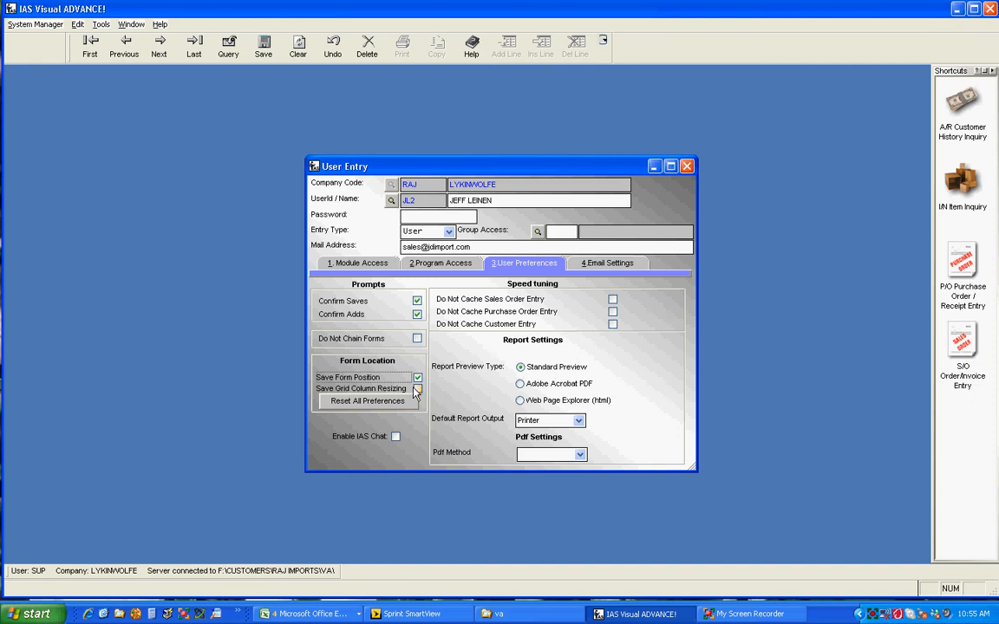
pyautogui.click(418, 389)
# - Enable the three Do Not Cache options for sales order, purchase order and customer entry
pyautogui.click(613, 300)
pyautogui.click(613, 311)
pyautogui.click(613, 323)
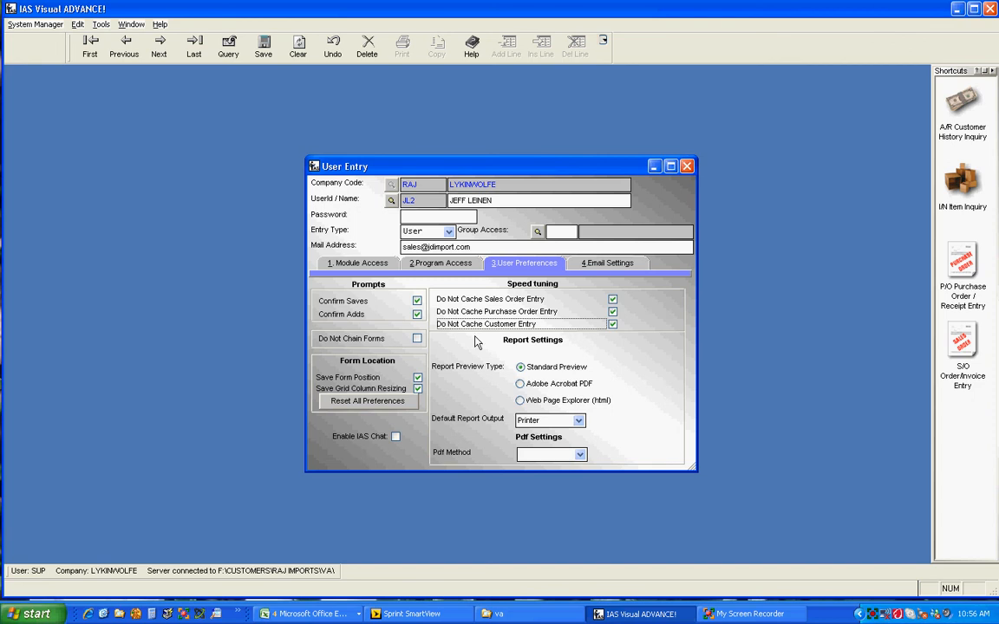
# - Switch to email settings, choose the MAPI email method and enable the BCC address
pyautogui.click(615, 266)
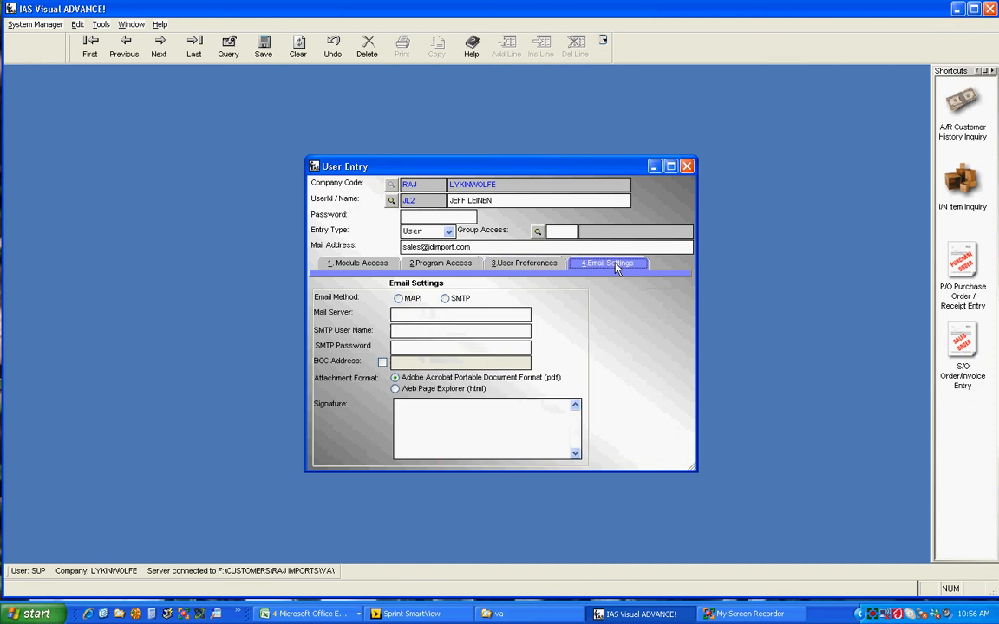
pyautogui.click(400, 299)
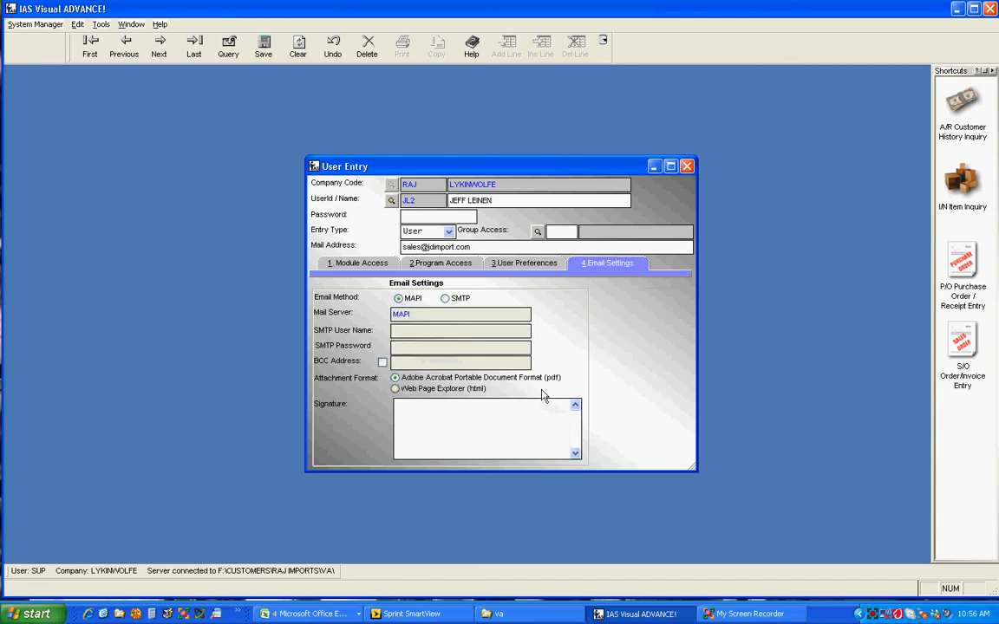
pyautogui.click(382, 362)
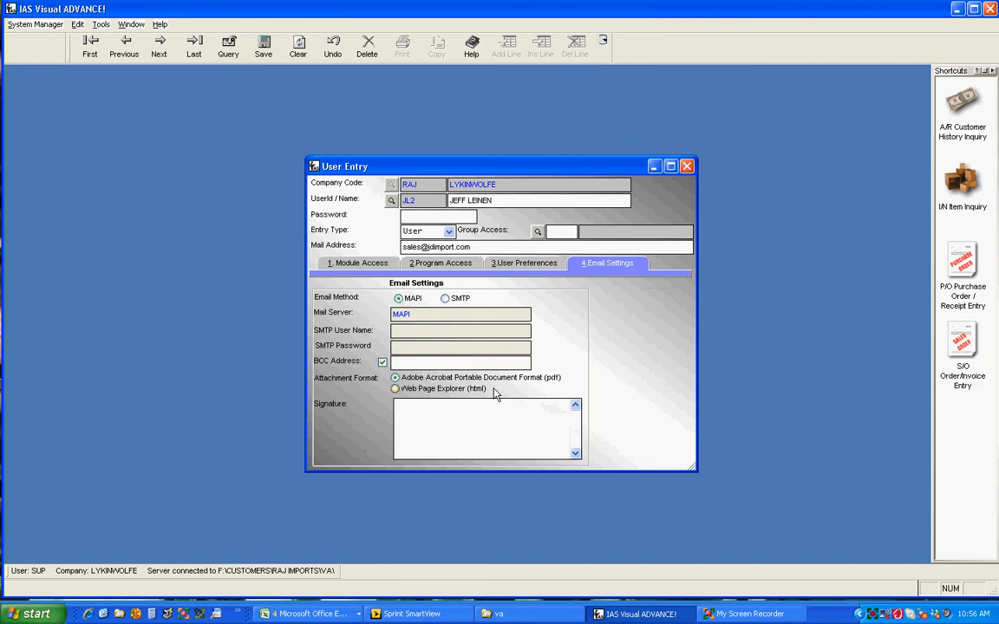
# - Copy the user's mail address into the BCC address field
pyautogui.click(404, 249)
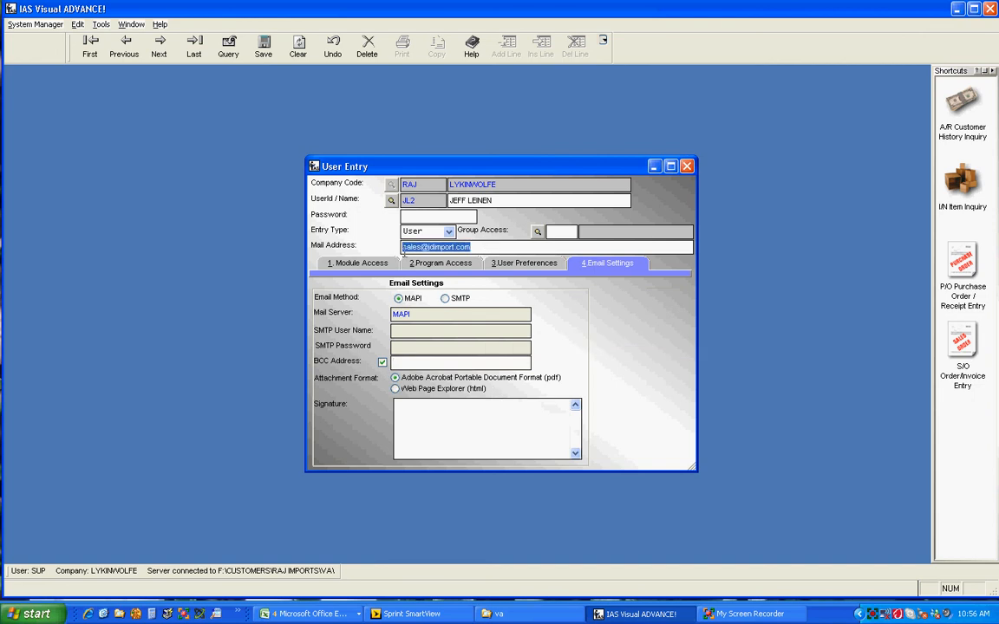
pyautogui.rightClick(405, 250)
pyautogui.click(425, 272)
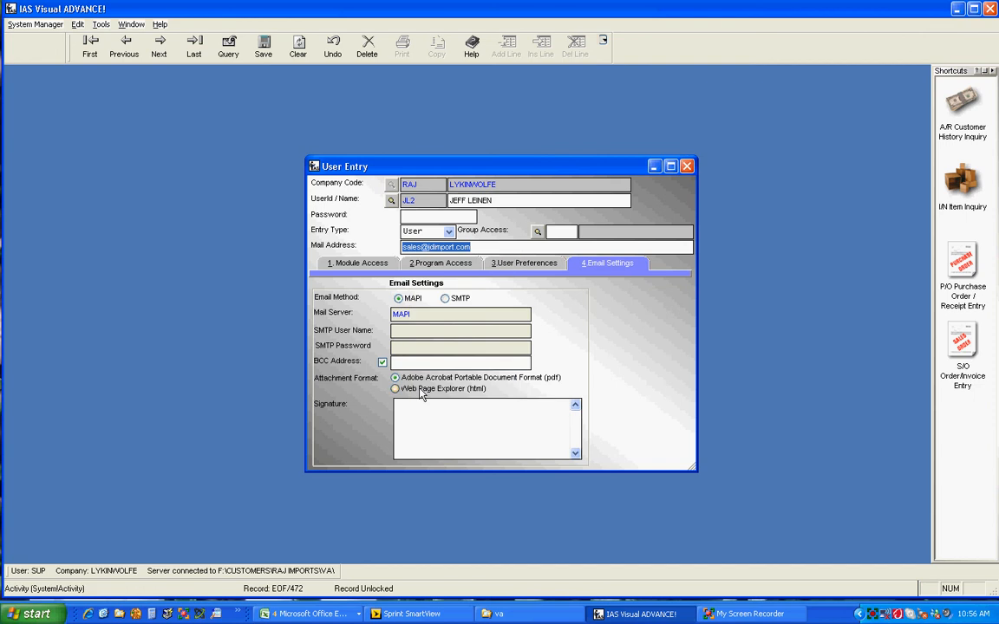
pyautogui.click(404, 362)
pyautogui.rightClick(404, 362)
pyautogui.click(425, 399)
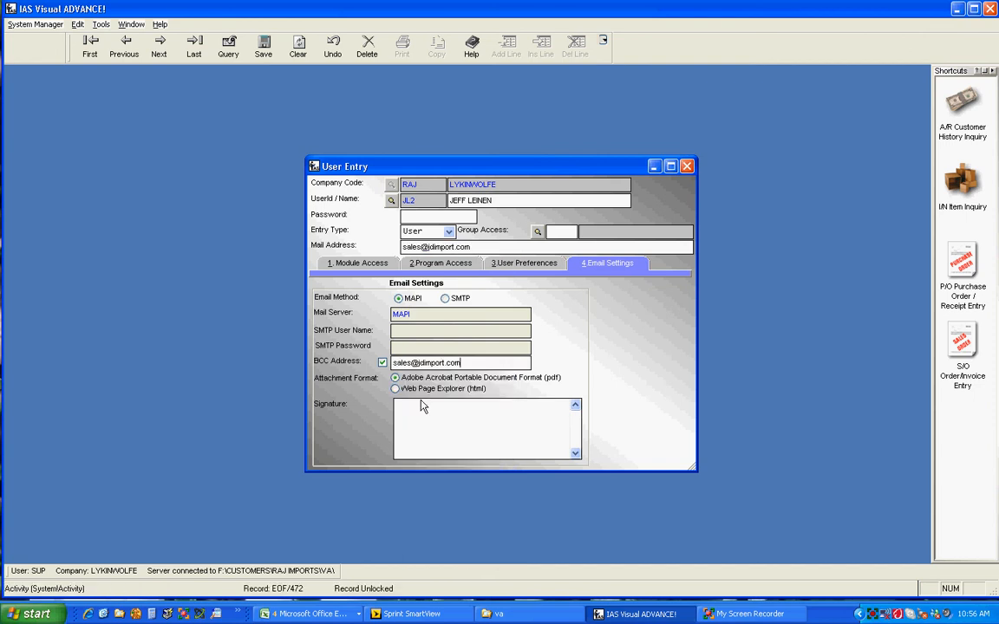
# - Enter a signature with the user's full name followed by National Sales Manager on a second line
pyautogui.click(423, 406)
pyautogui.write('National Sales')
pyautogui.write(' Manager')
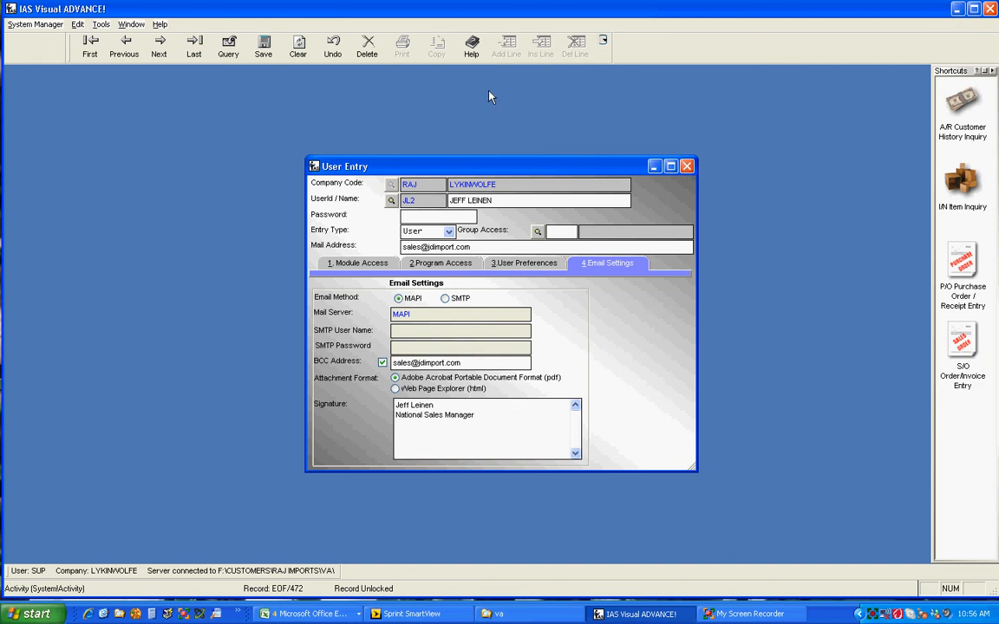
# - Save the new user record and close the User Entry window
pyautogui.click(263, 57)
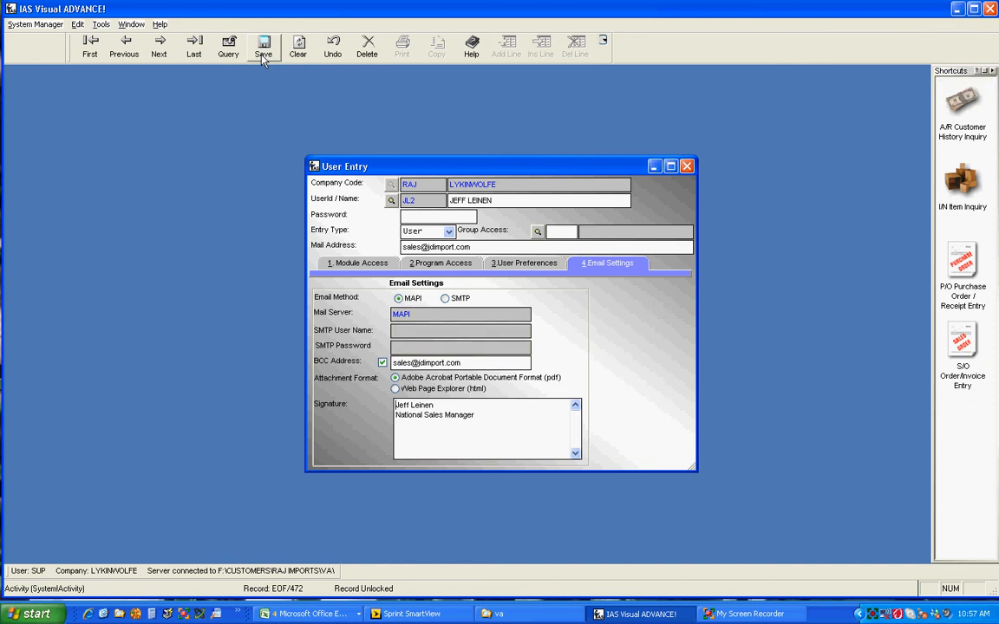
pyautogui.click(687, 166)
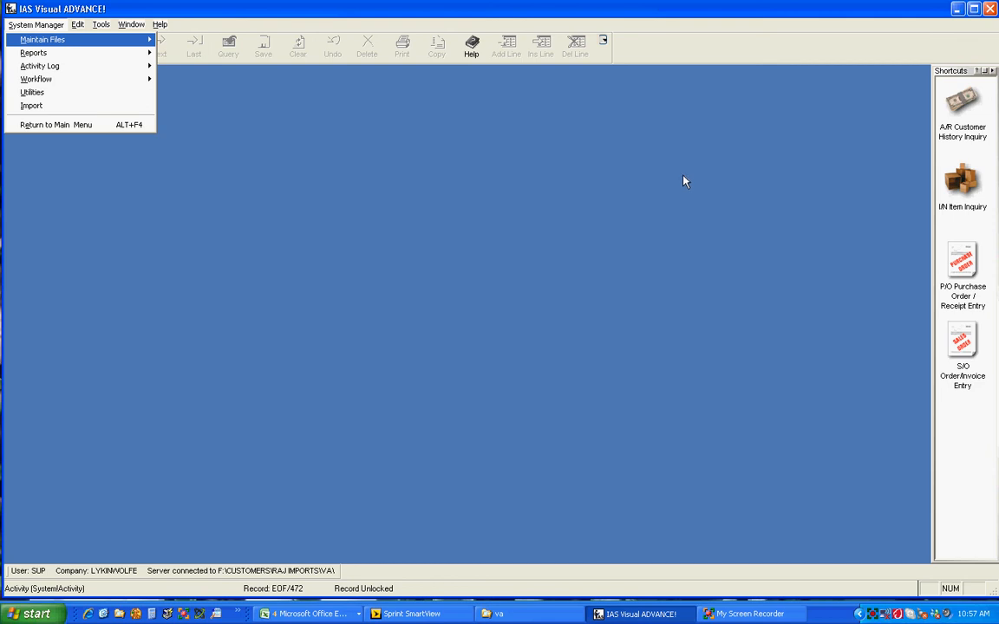
# - Open the Activity Log Browse to review recent system activity, then close it
pyautogui.moveTo(87, 73)
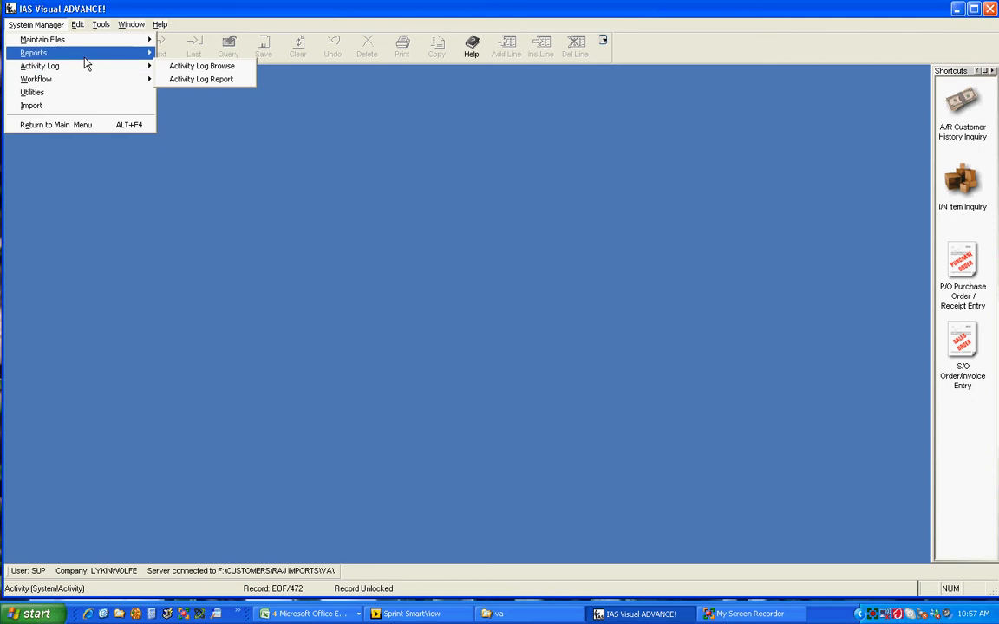
pyautogui.moveTo(78, 54)
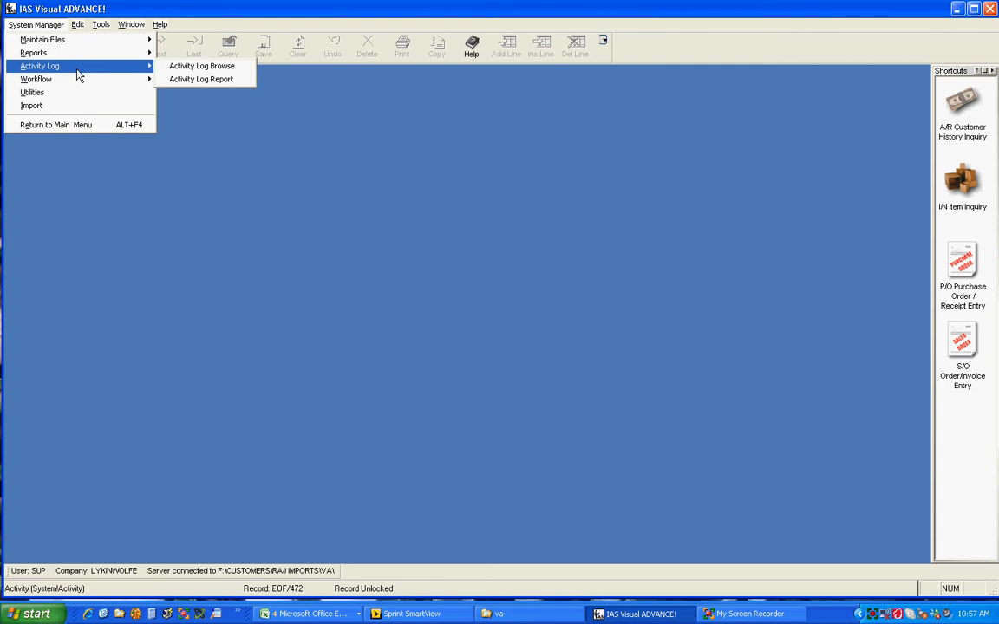
pyautogui.click(177, 67)
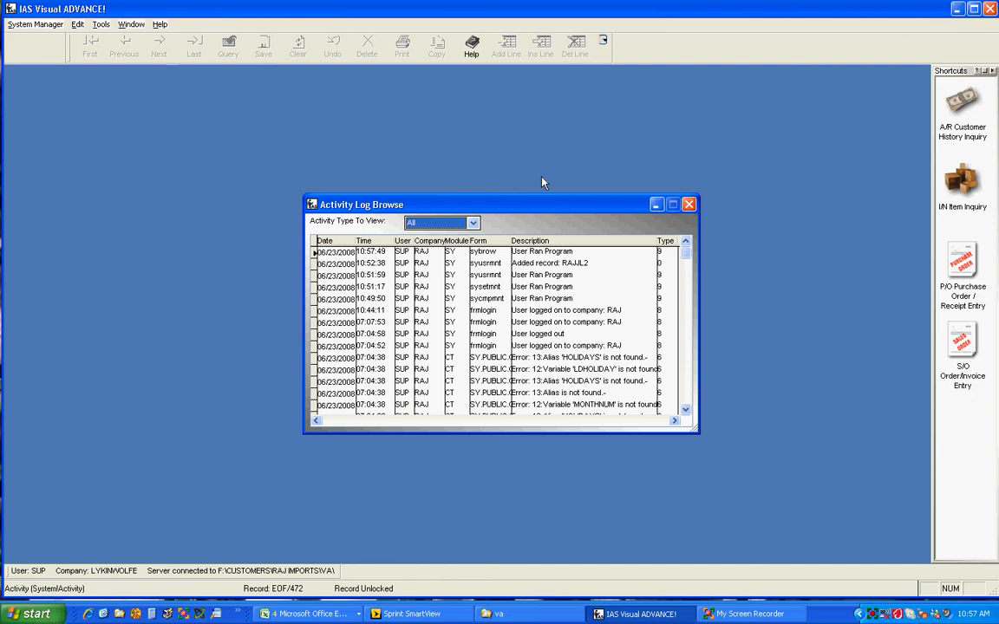
pyautogui.moveTo(547, 211); pyautogui.dragTo(465, 155)
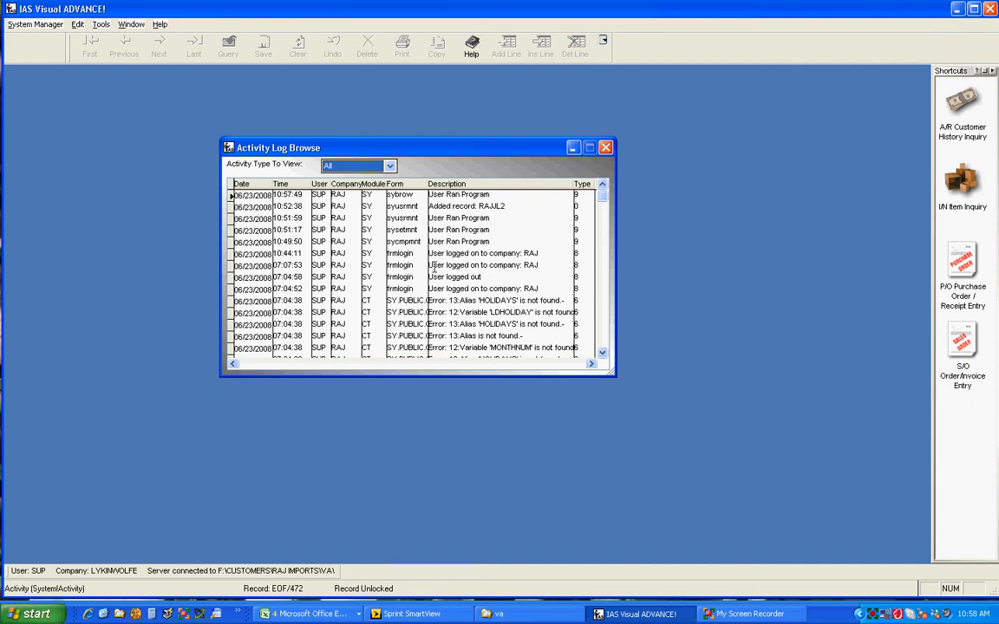
pyautogui.click(607, 148)
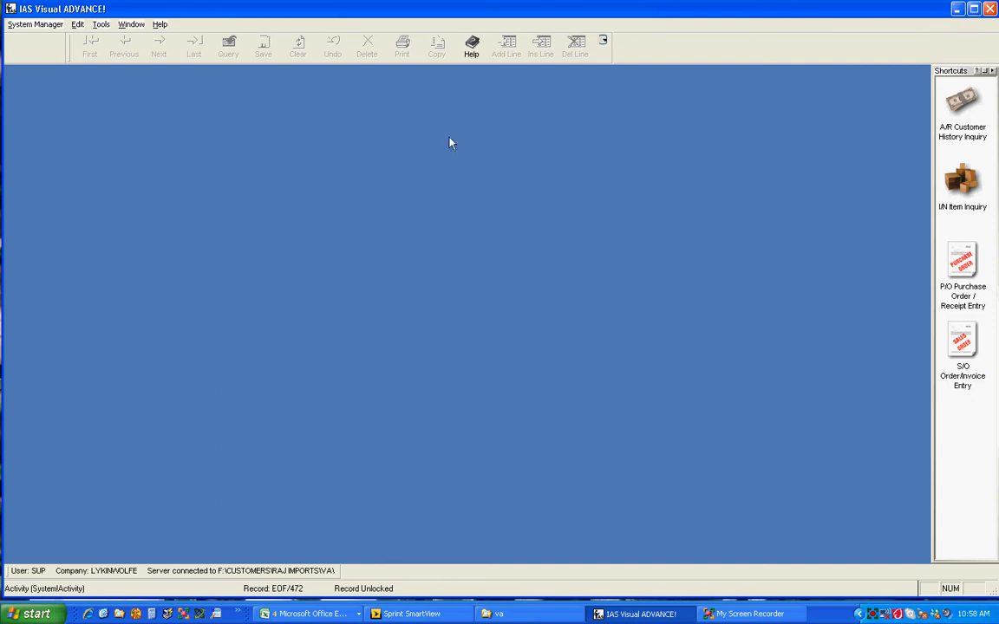
pyautogui.click(46, 26)
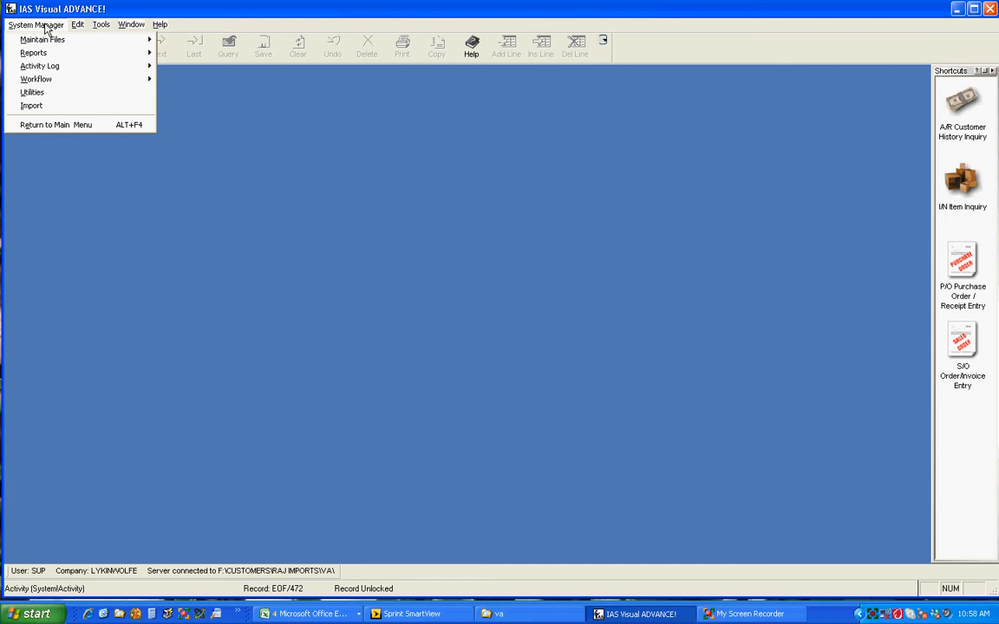
pyautogui.moveTo(51, 82)
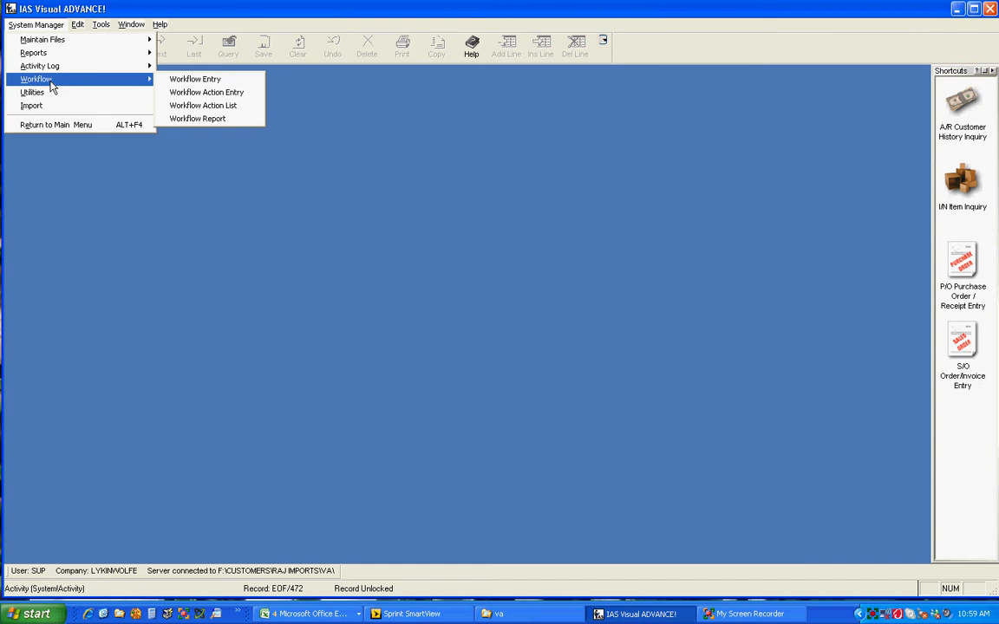
pyautogui.click(78, 152)
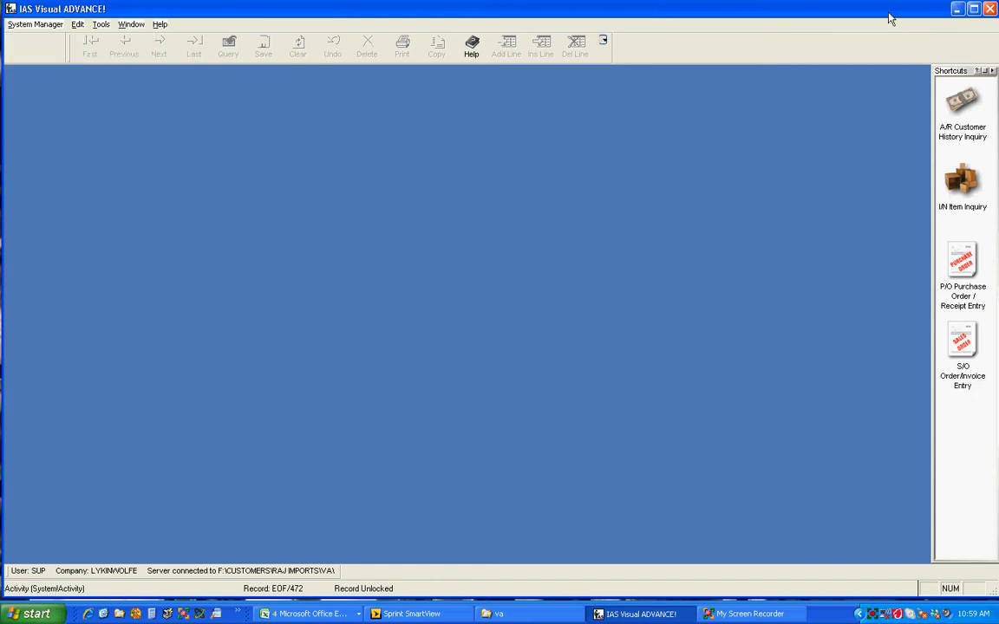
pyautogui.click(750, 614)
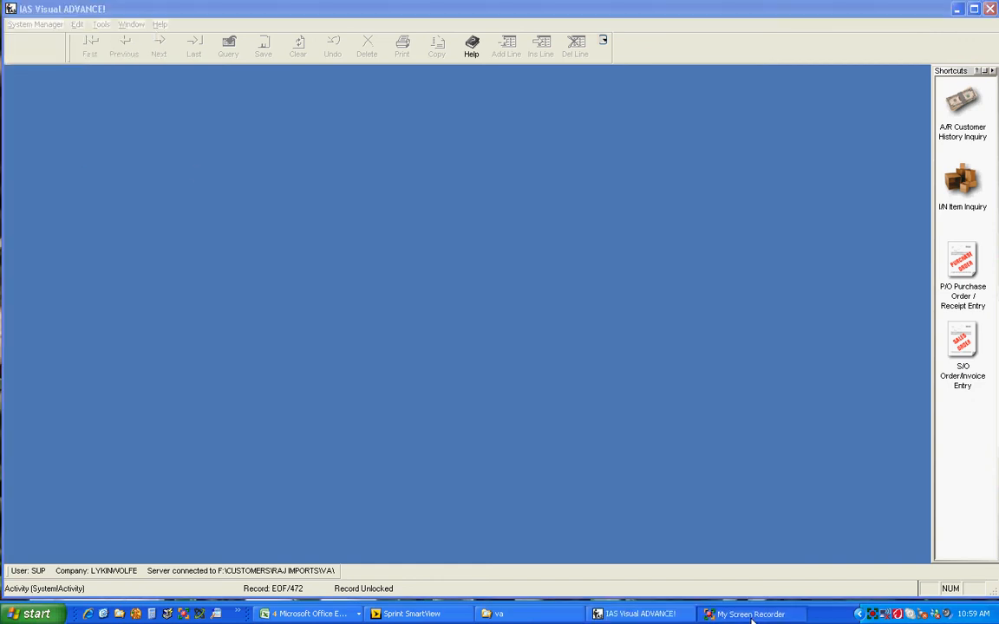